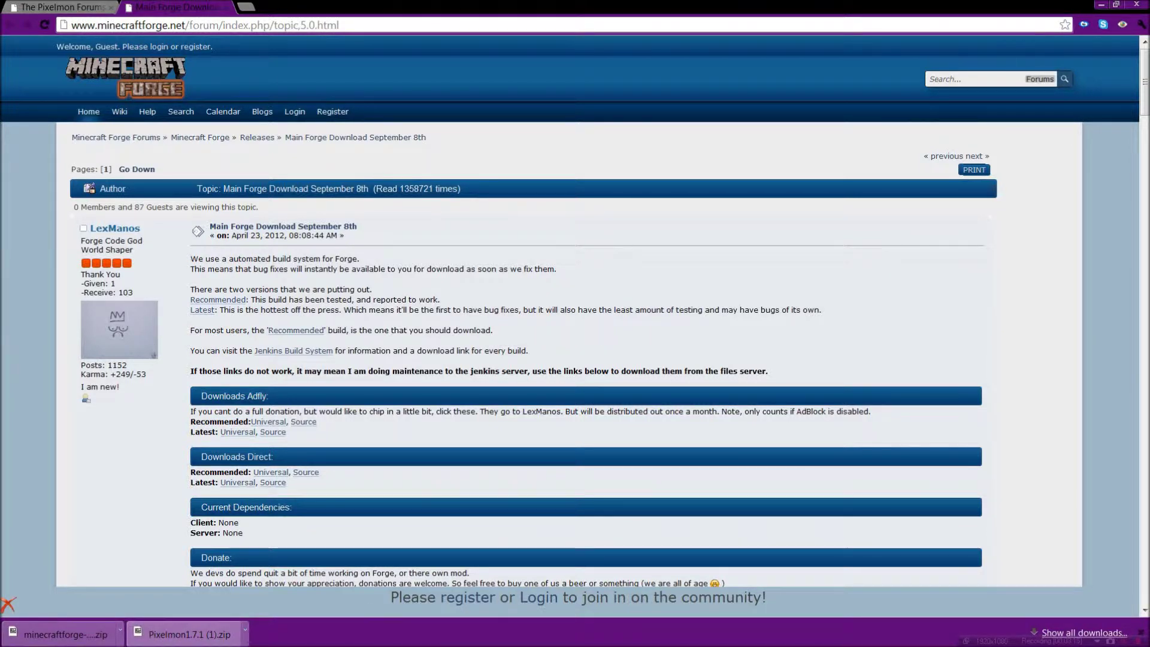
# Open the downloaded Minecraft Forge and Pixelmon1.7.1 zip archives and snap both windows to the right half of the screen
pyautogui.click(70, 633)
pyautogui.click(186, 634)
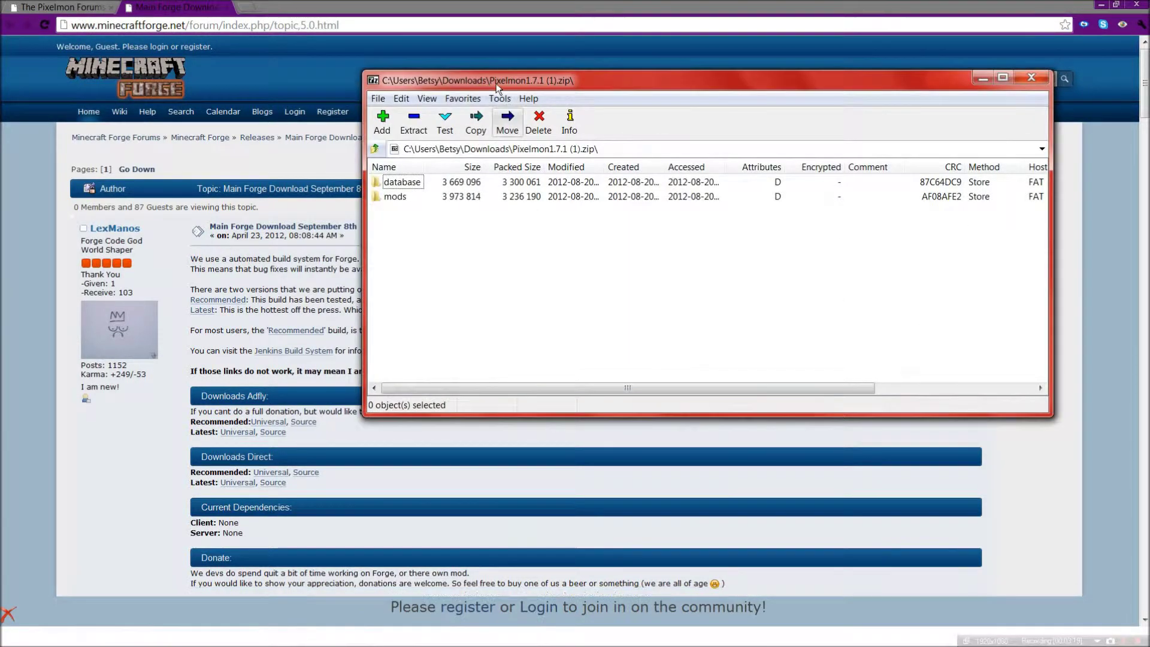
pyautogui.press('super+Right')
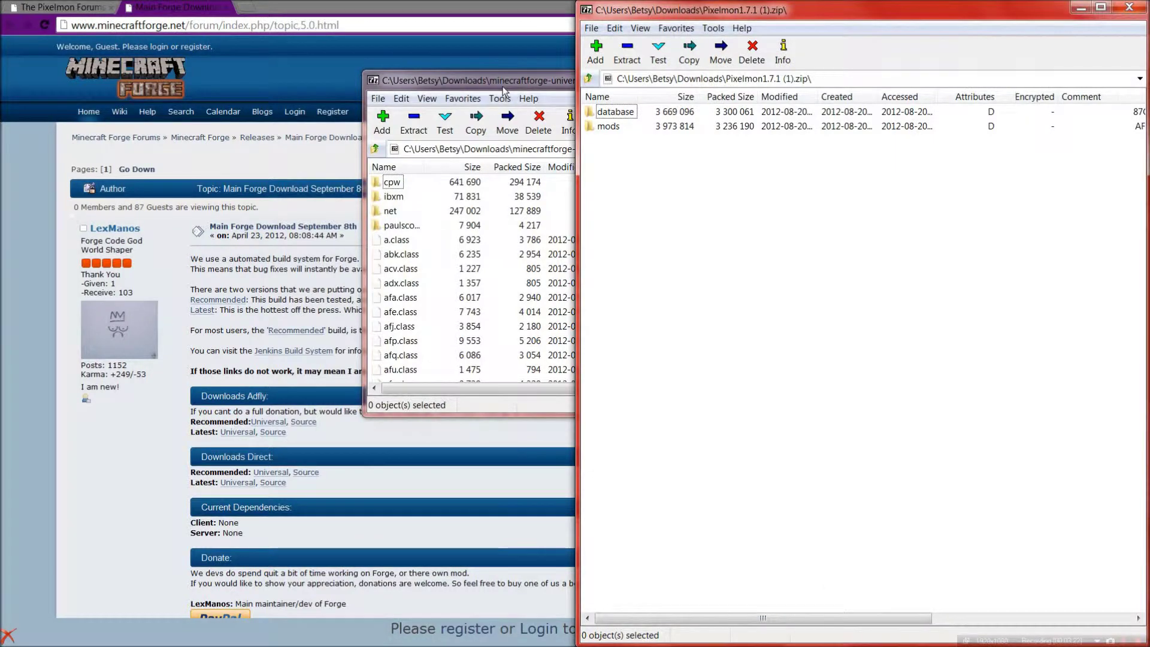
pyautogui.click(502, 86)
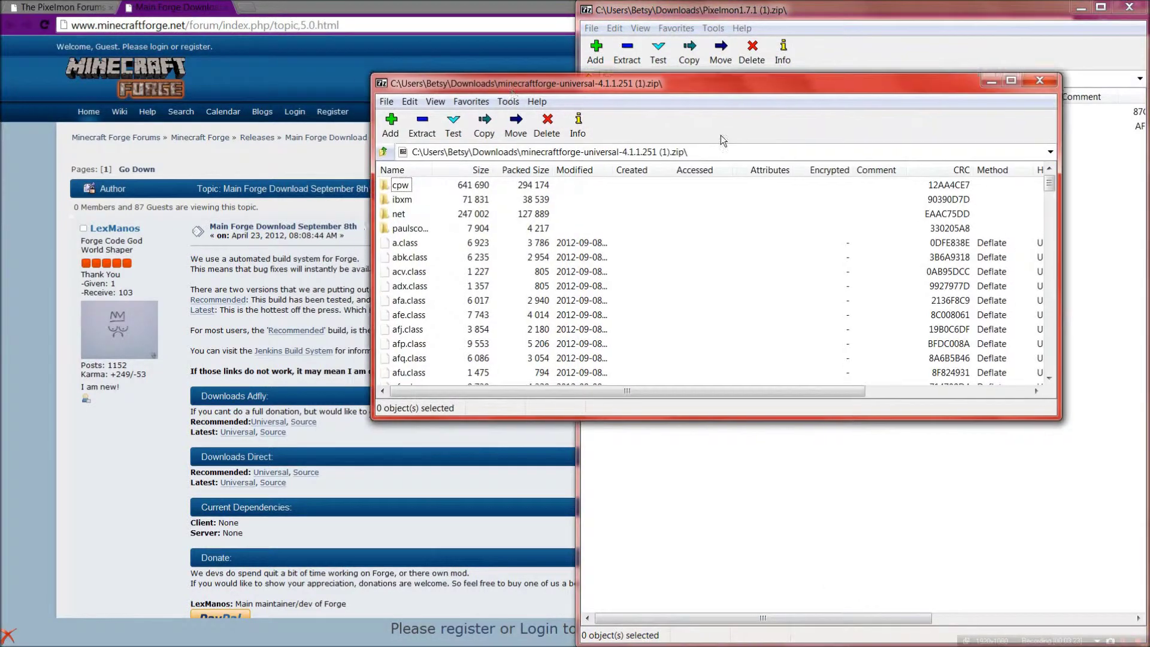
pyautogui.press('super+Right')
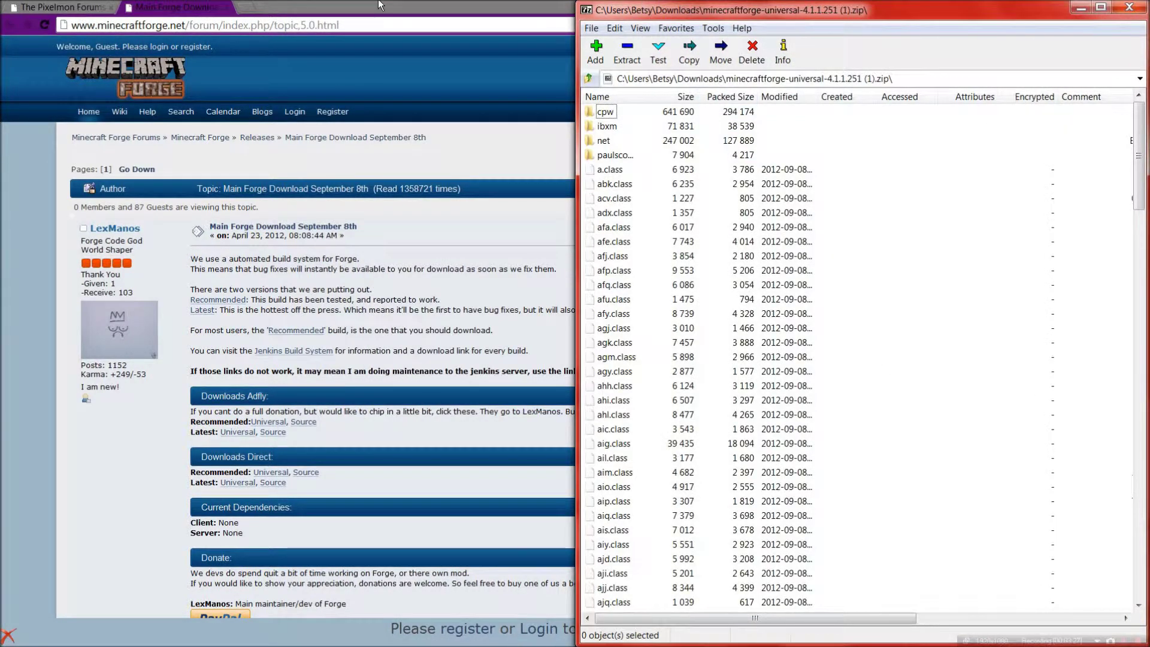
# Minimize the browser window to uncover the desktop beside the Forge archive
pyautogui.moveTo(3, 139)
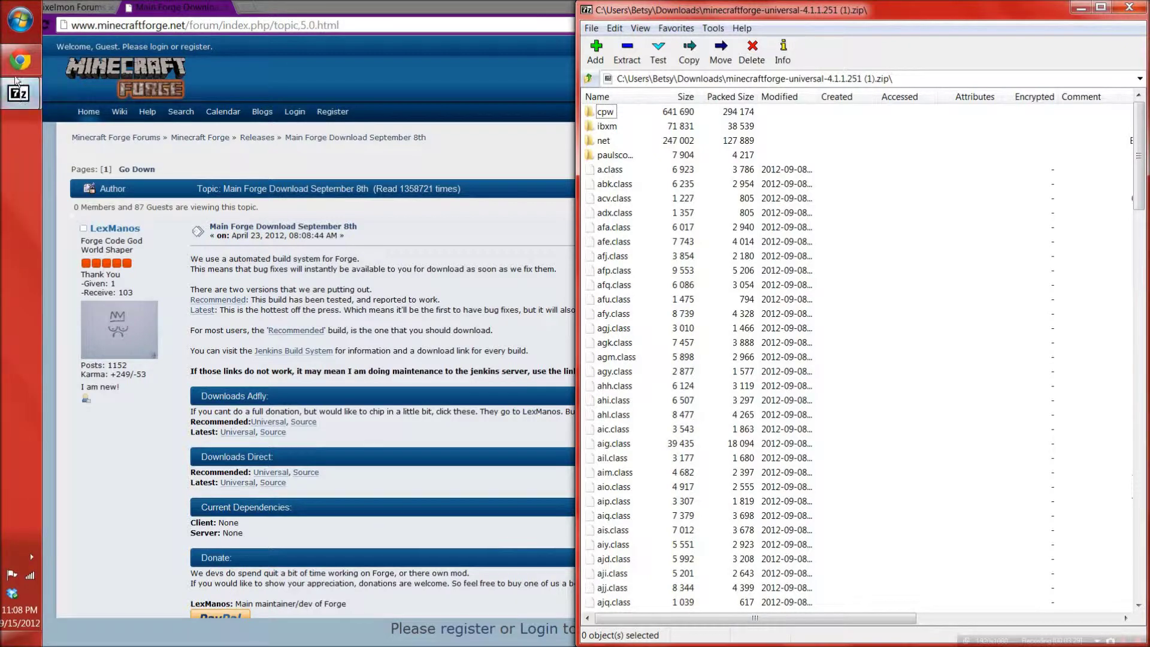
pyautogui.moveTo(20, 60)
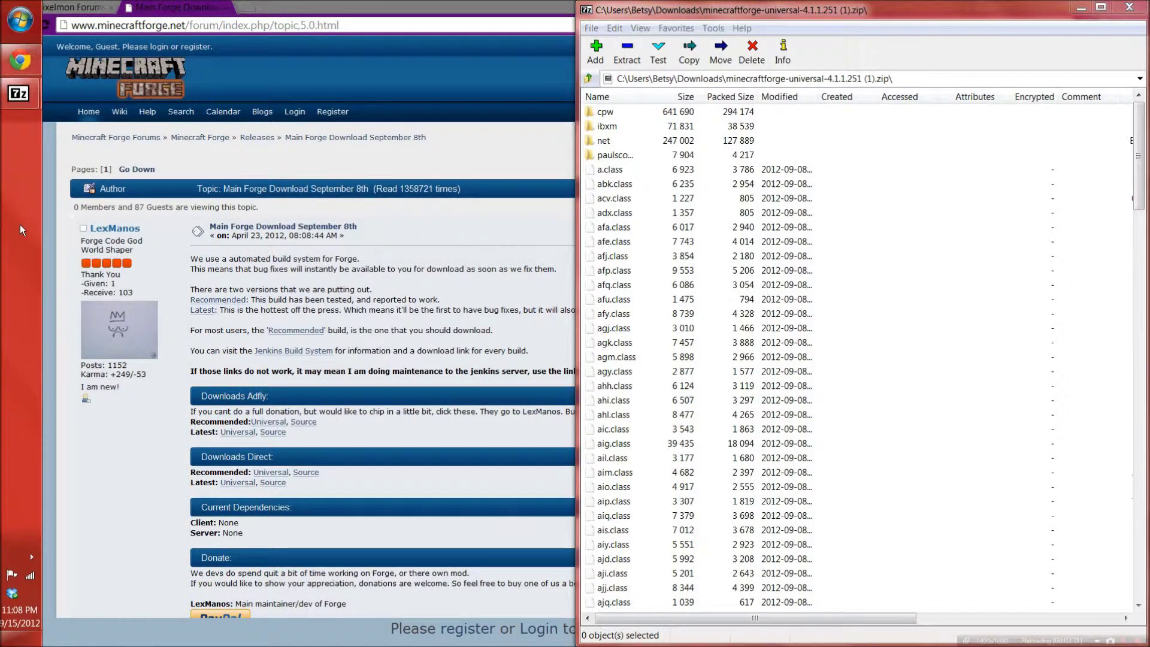
pyautogui.doubleClick(514, 4)
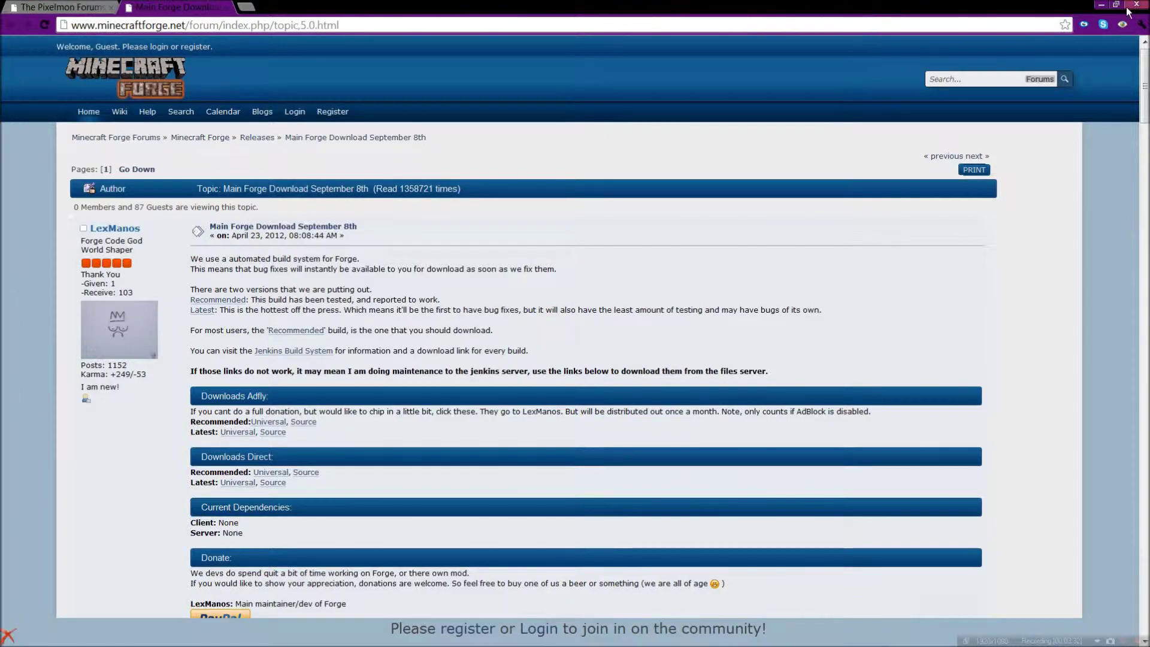
pyautogui.click(1101, 5)
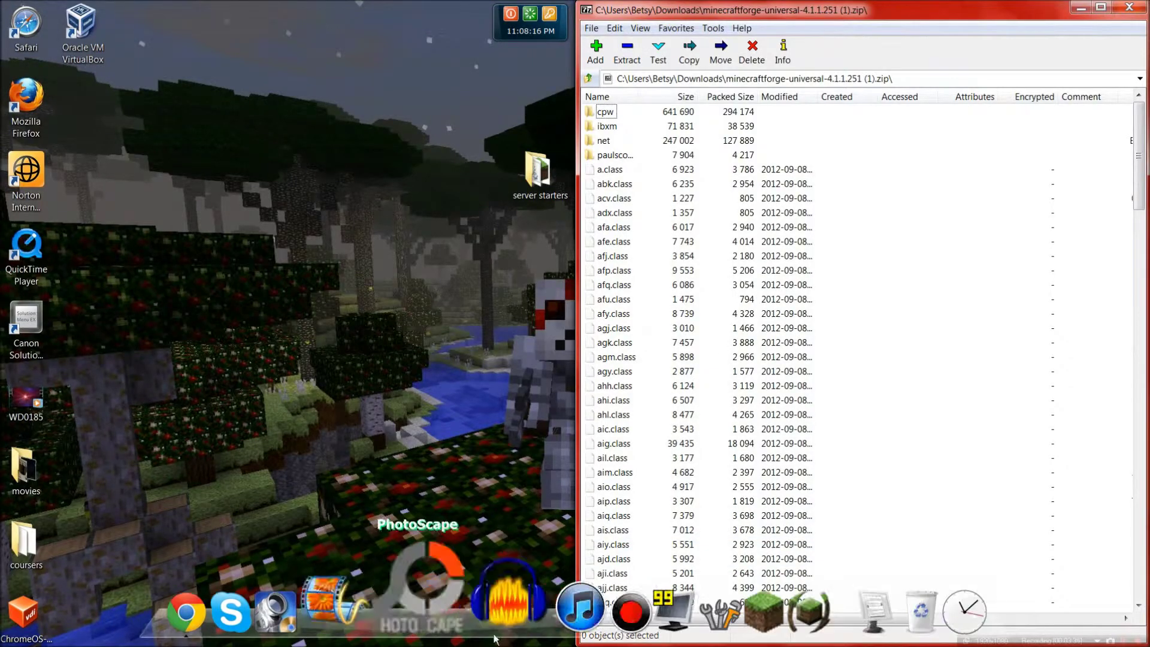
# Open a maximized Computer window and go to the %appdata% location
pyautogui.click(812, 617)
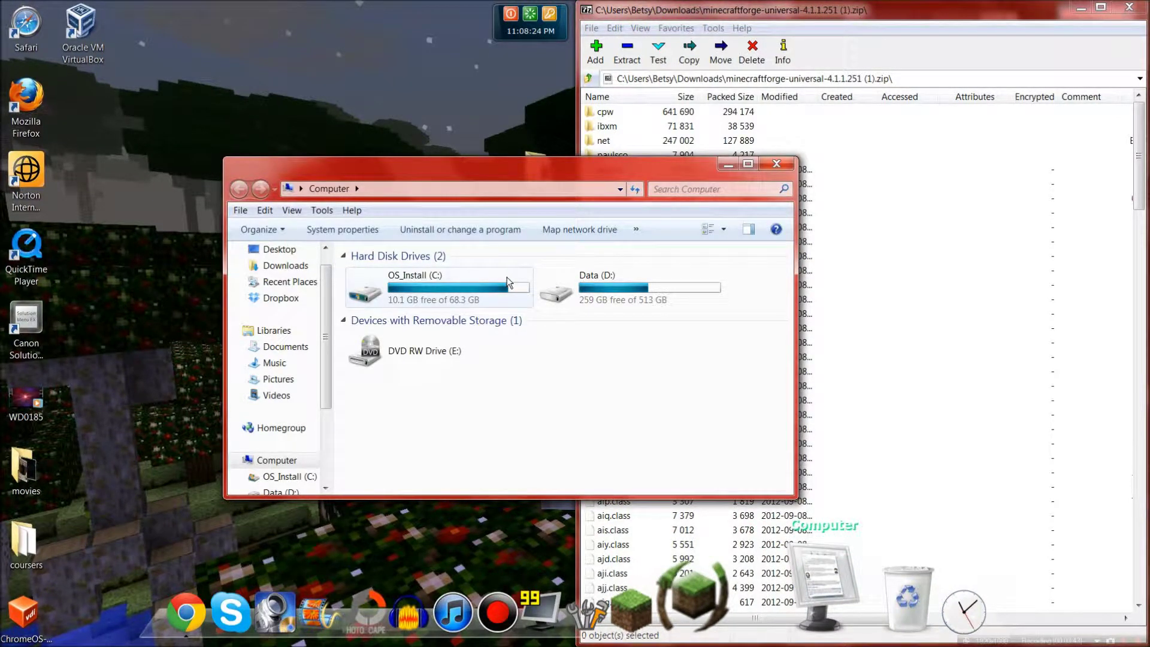
pyautogui.click(488, 188)
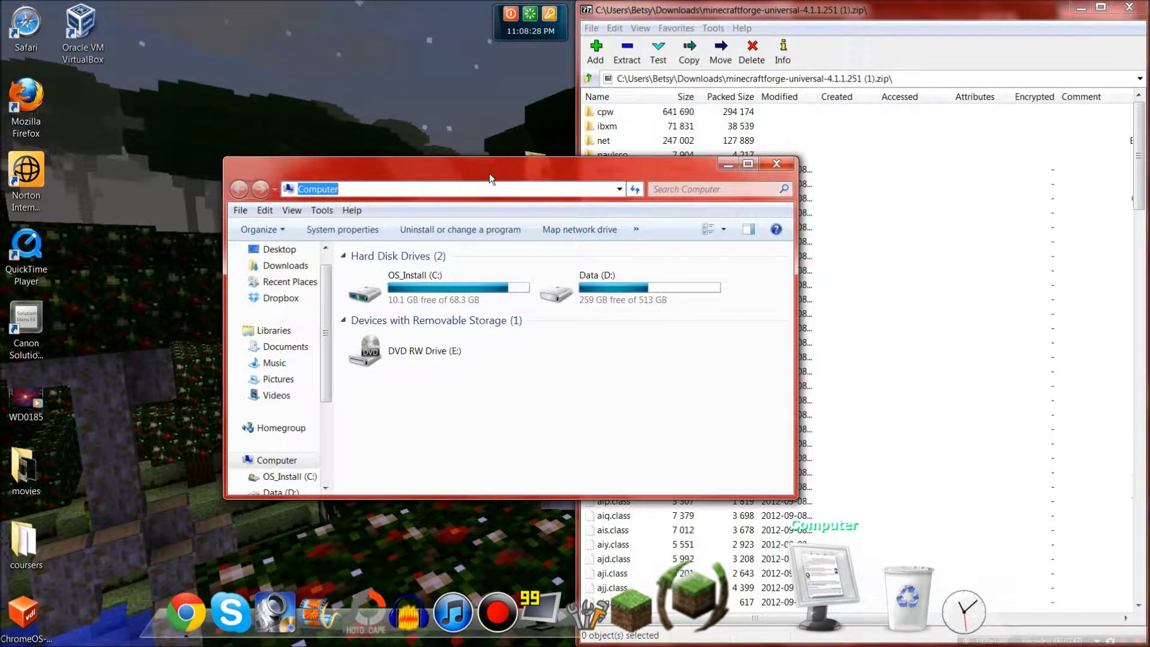
pyautogui.moveTo(490, 178); pyautogui.dragTo(483, 2)
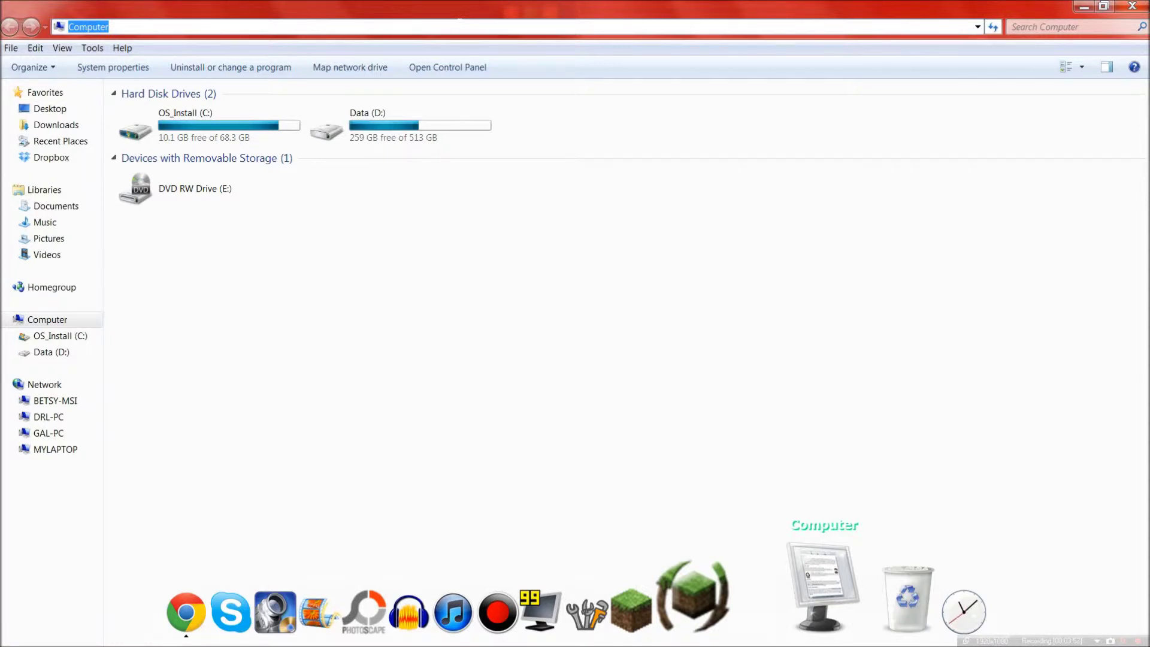
pyautogui.write('%appdata%')
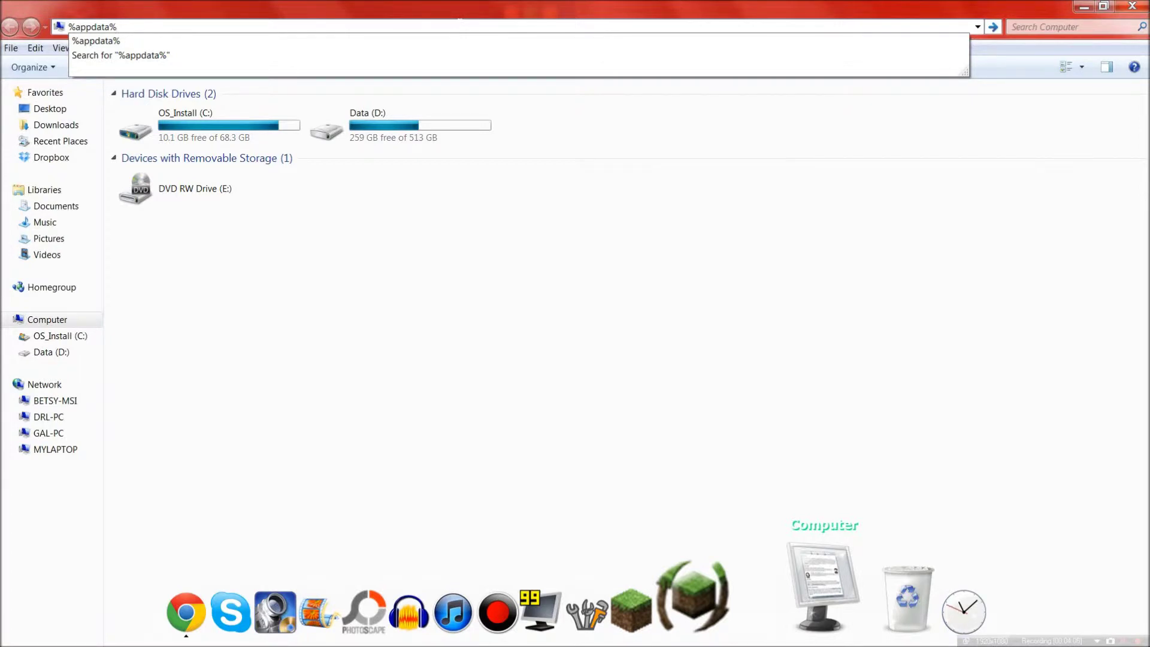
pyautogui.press('Return')
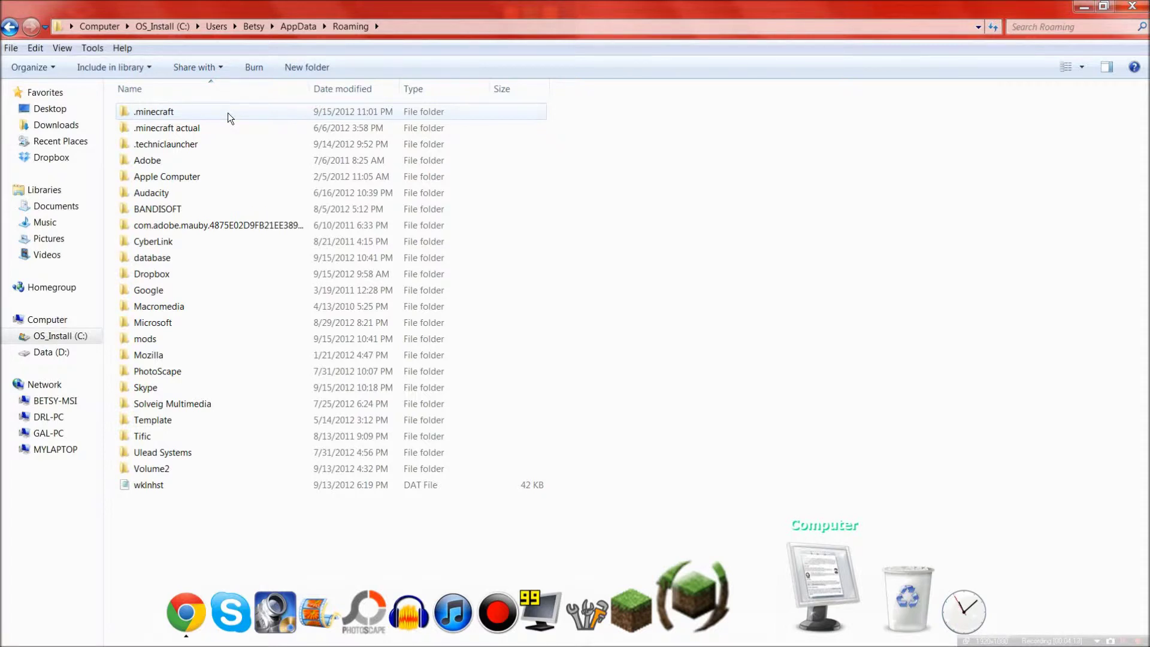
# Open the .minecraft folder, snap its window to the left half of the screen, and enter the bin folder
pyautogui.doubleClick(228, 113)
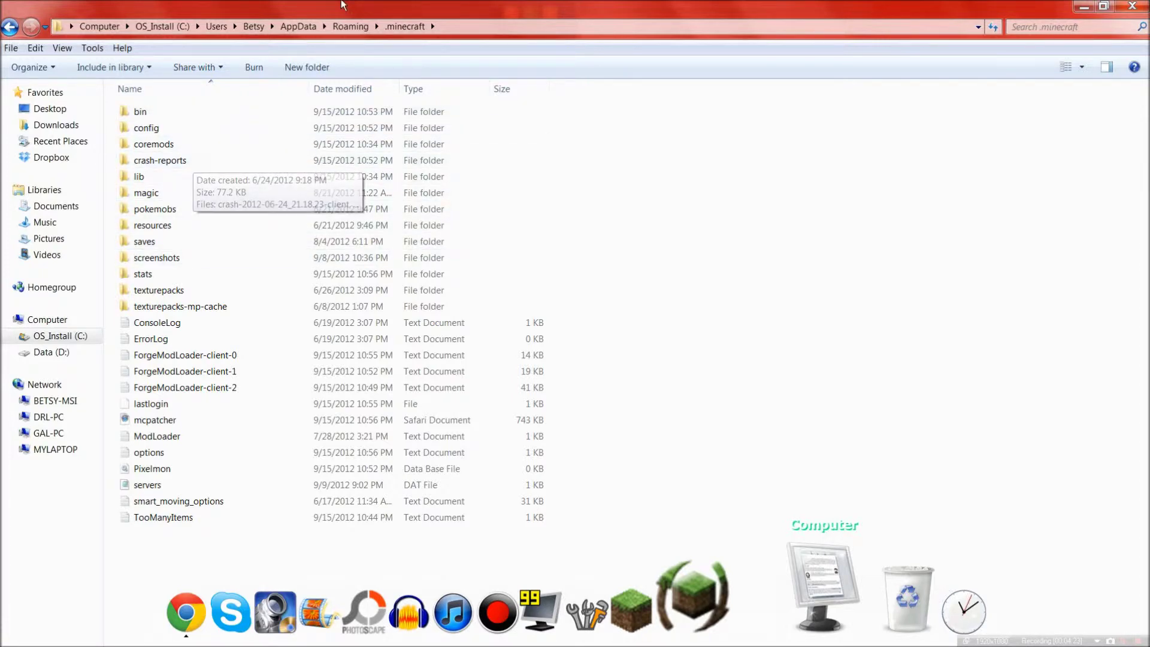
pyautogui.moveTo(383, 1); pyautogui.dragTo(1, 244)
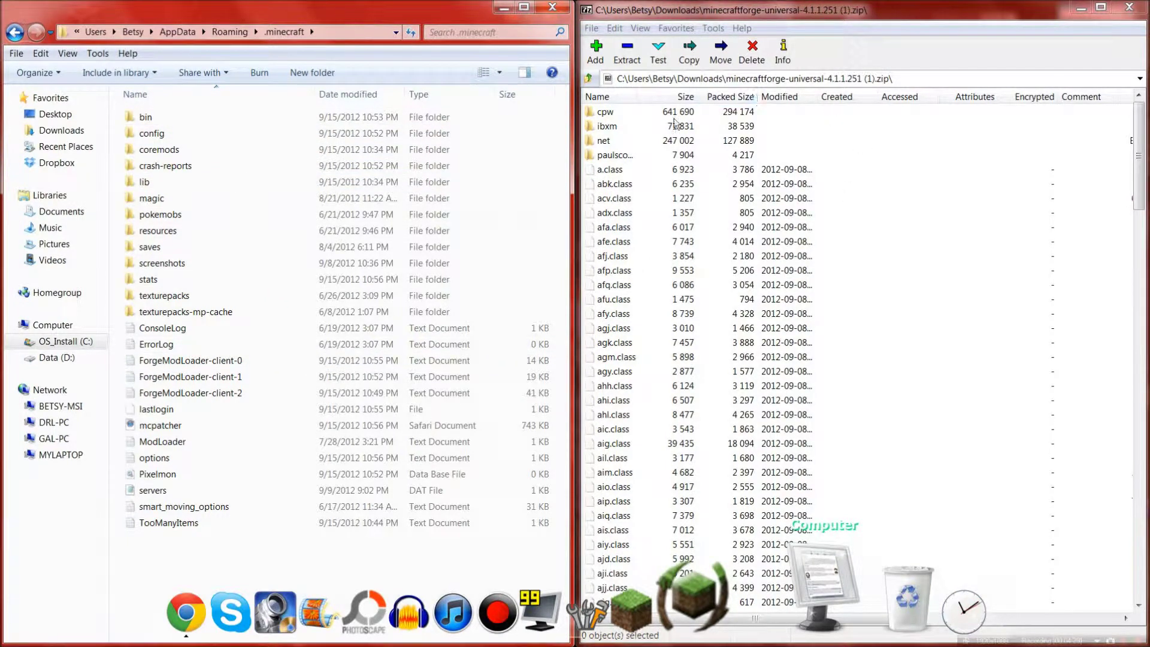
pyautogui.click(242, 122)
pyautogui.doubleClick(242, 121)
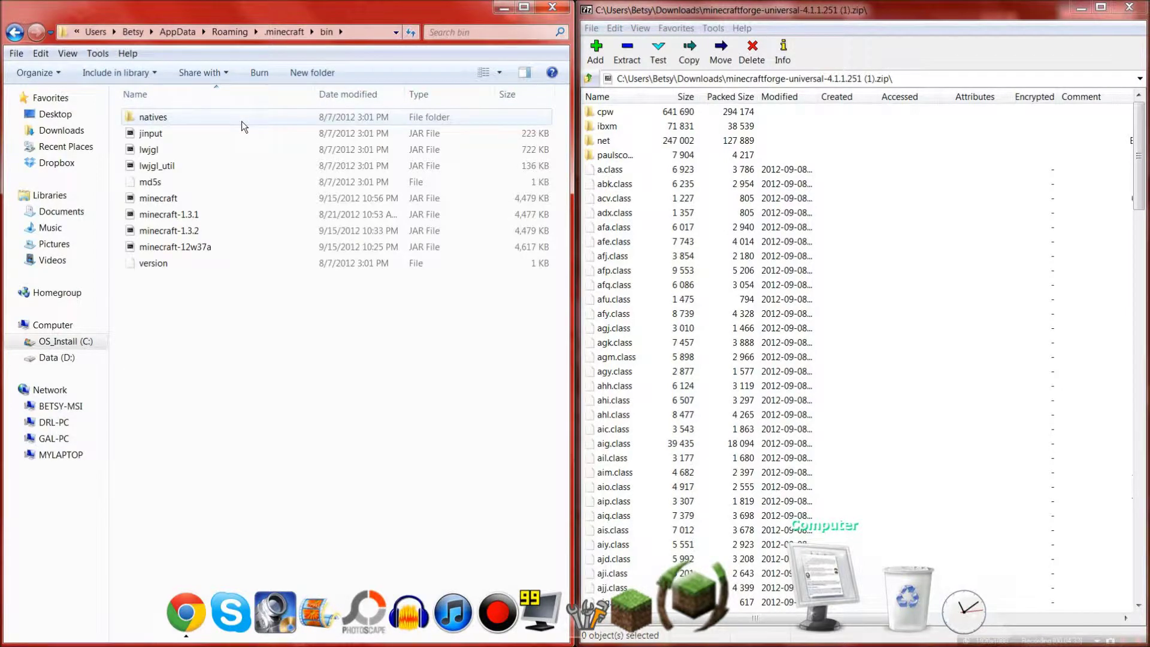
# Open the minecraft JAR file as an archive in 7-Zip and snap its window beside the Forge archive
pyautogui.click(247, 192)
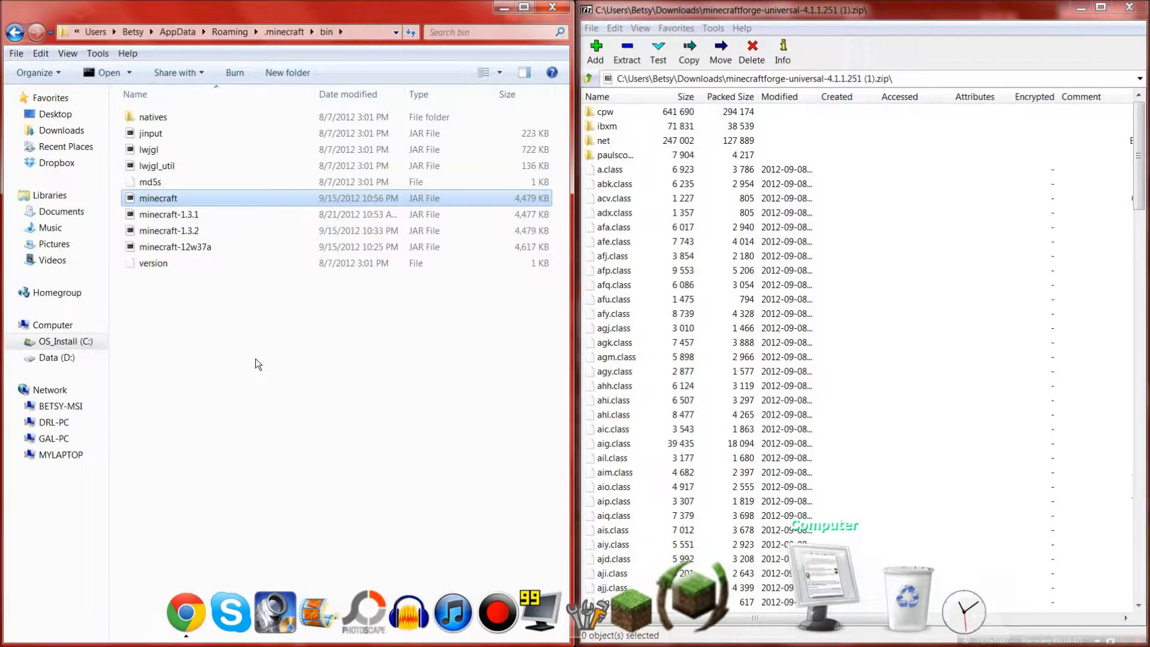
pyautogui.rightClick(199, 201)
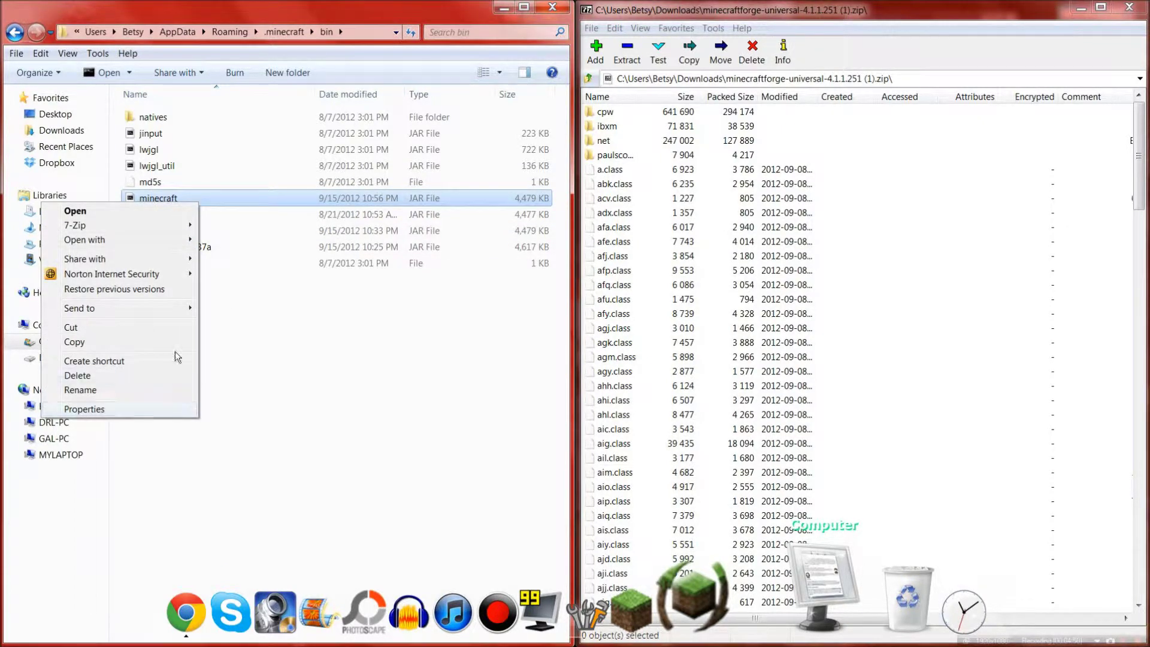
pyautogui.moveTo(168, 311)
pyautogui.moveTo(151, 222)
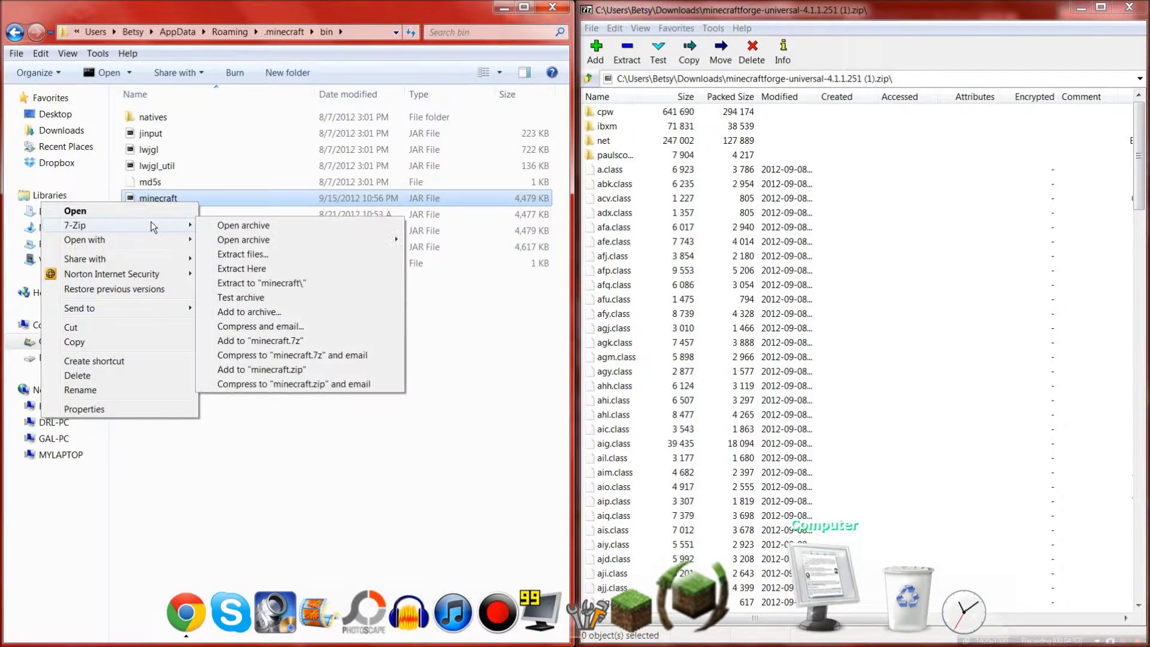
pyautogui.click(269, 230)
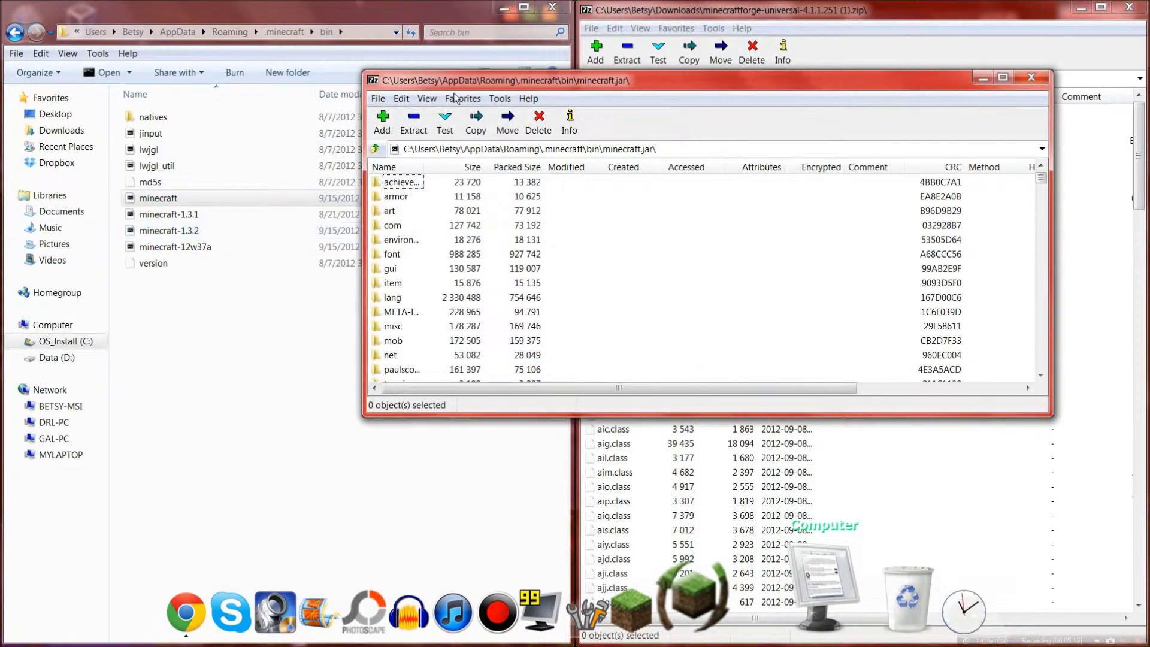
pyautogui.moveTo(494, 87); pyautogui.dragTo(2, 217)
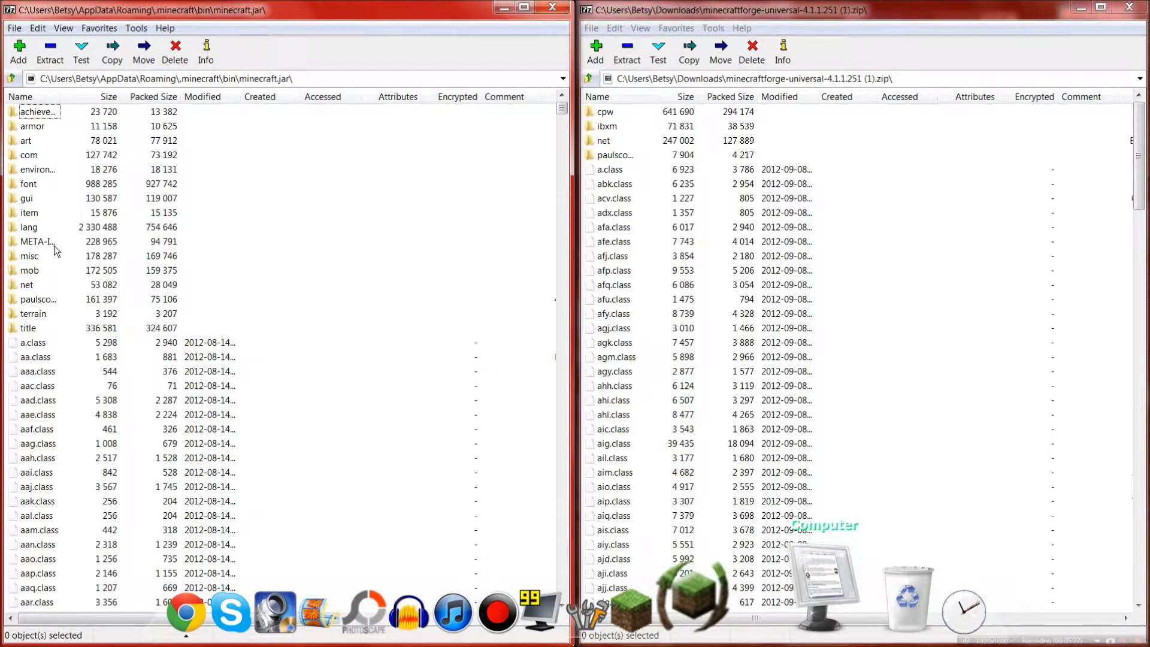
# Widen the Name column in the minecraft.jar archive and delete its META-INF folder
pyautogui.scroll(-9, 322, 432)
pyautogui.scroll(-20, 321, 433)
pyautogui.scroll(-20, 321, 433)
pyautogui.scroll(20, 321, 432)
pyautogui.scroll(20, 321, 432)
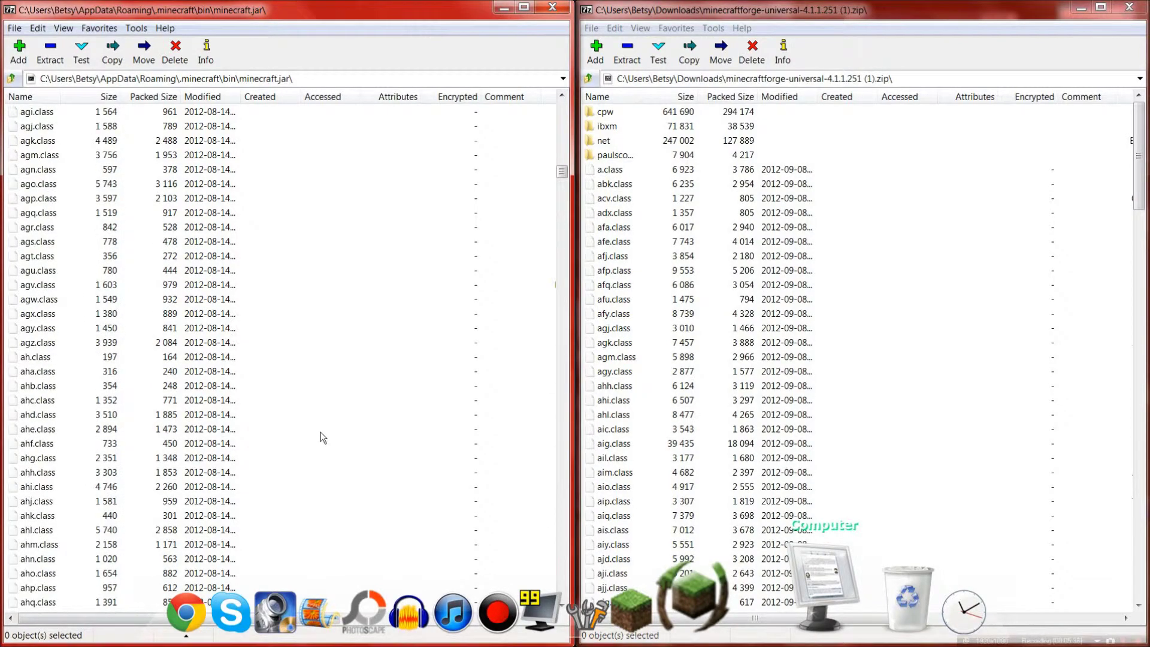
pyautogui.scroll(20, 321, 433)
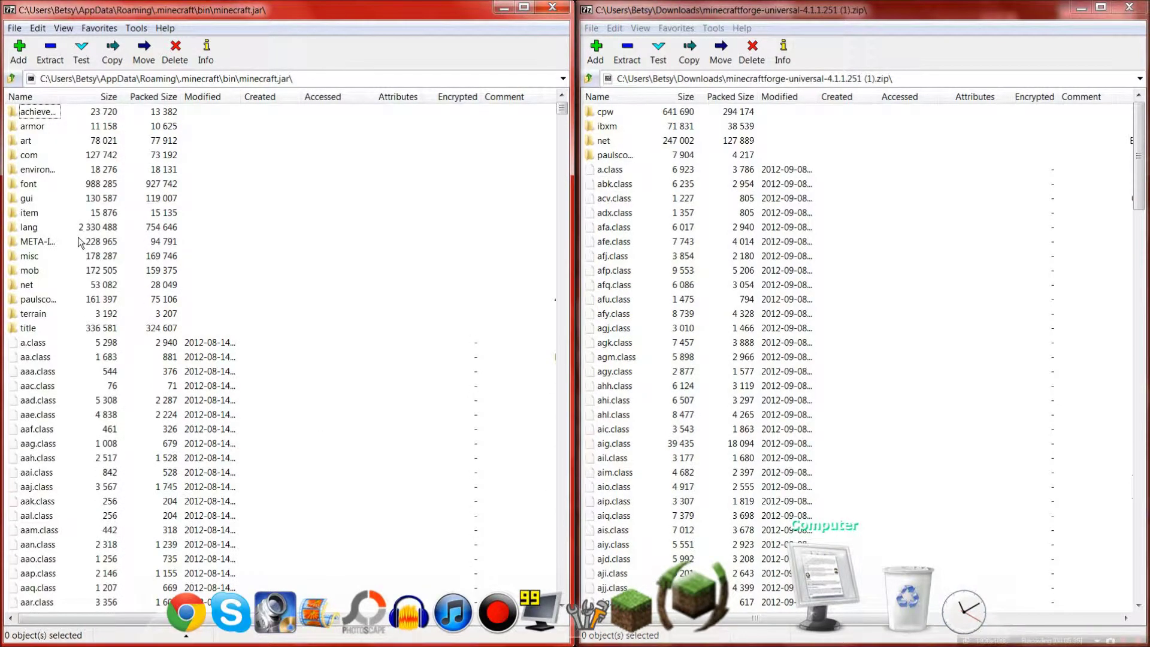
pyautogui.click(39, 242)
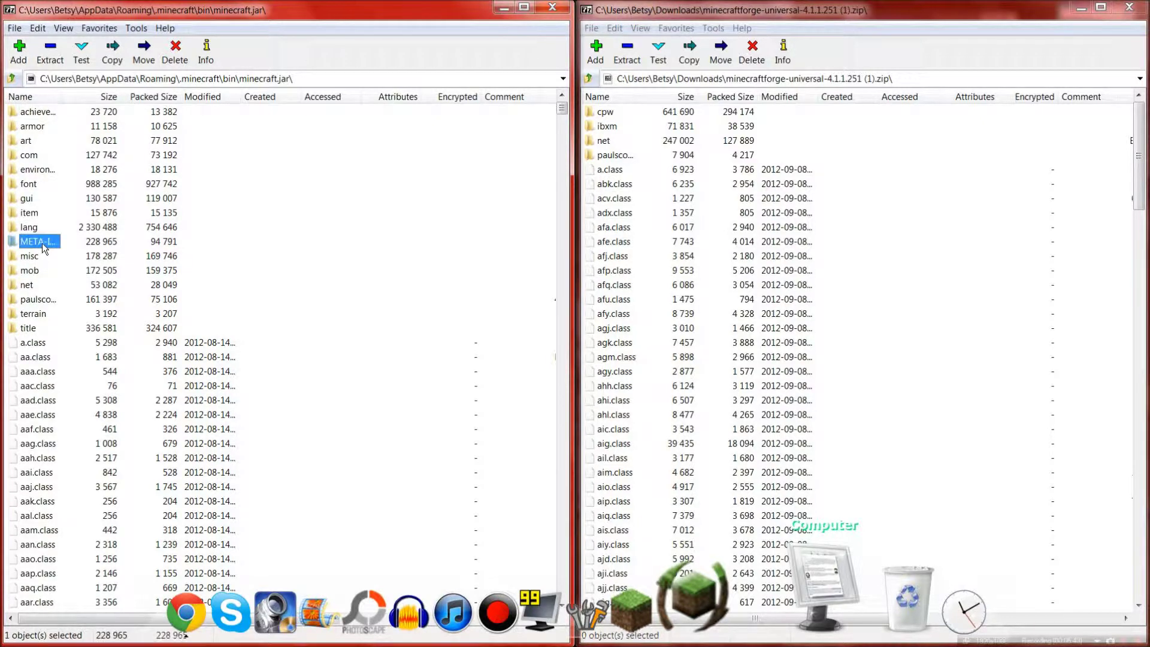
pyautogui.click(39, 244)
pyautogui.press('Escape')
pyautogui.moveTo(58, 97); pyautogui.dragTo(111, 99)
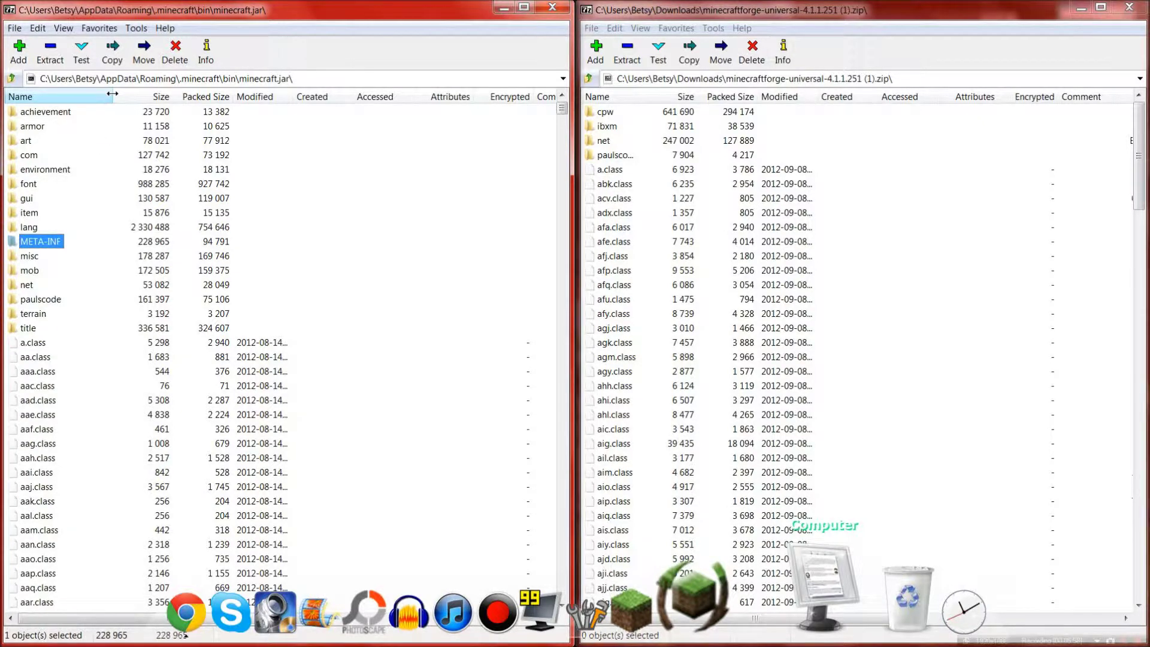
pyautogui.rightClick(39, 244)
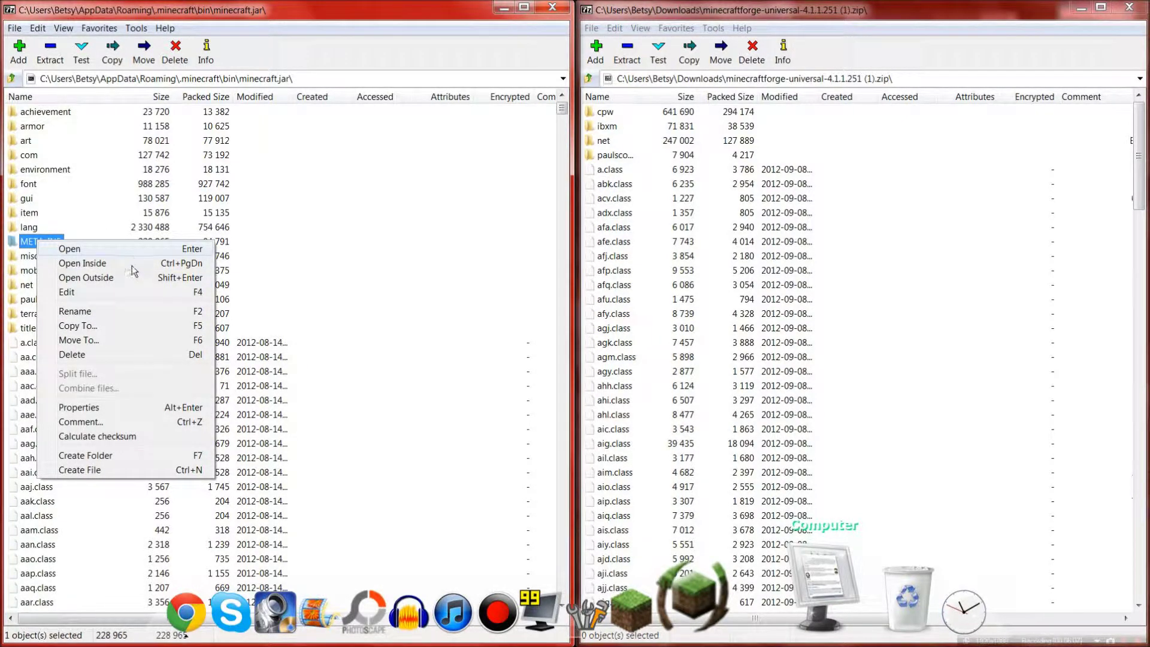
pyautogui.click(121, 354)
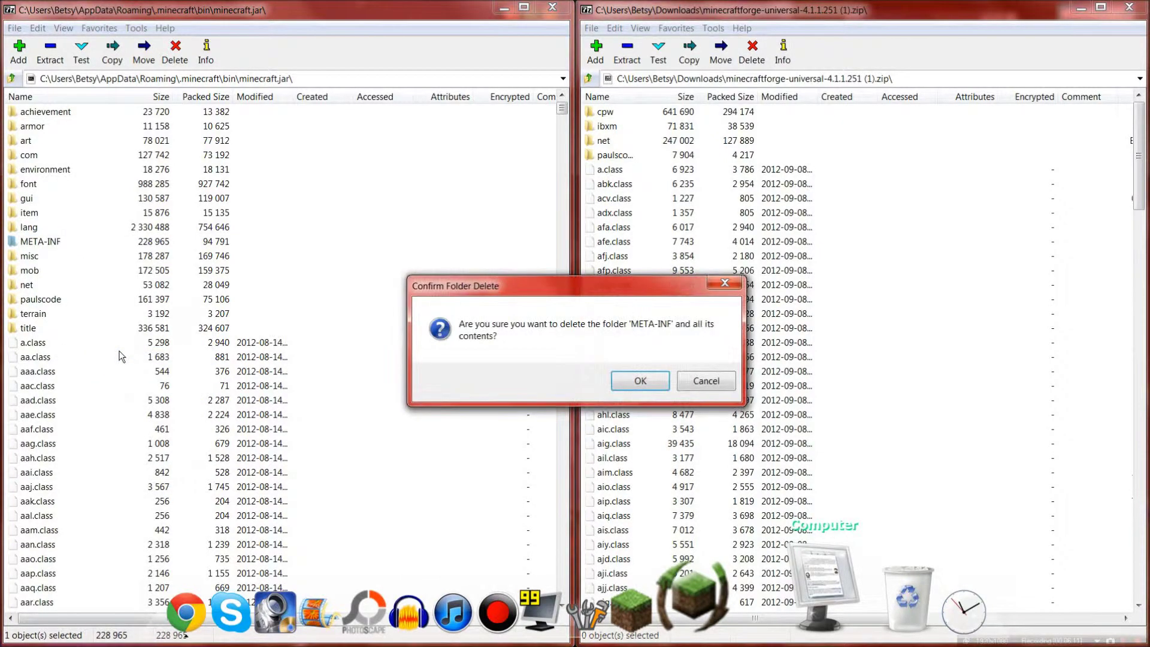
pyautogui.click(651, 382)
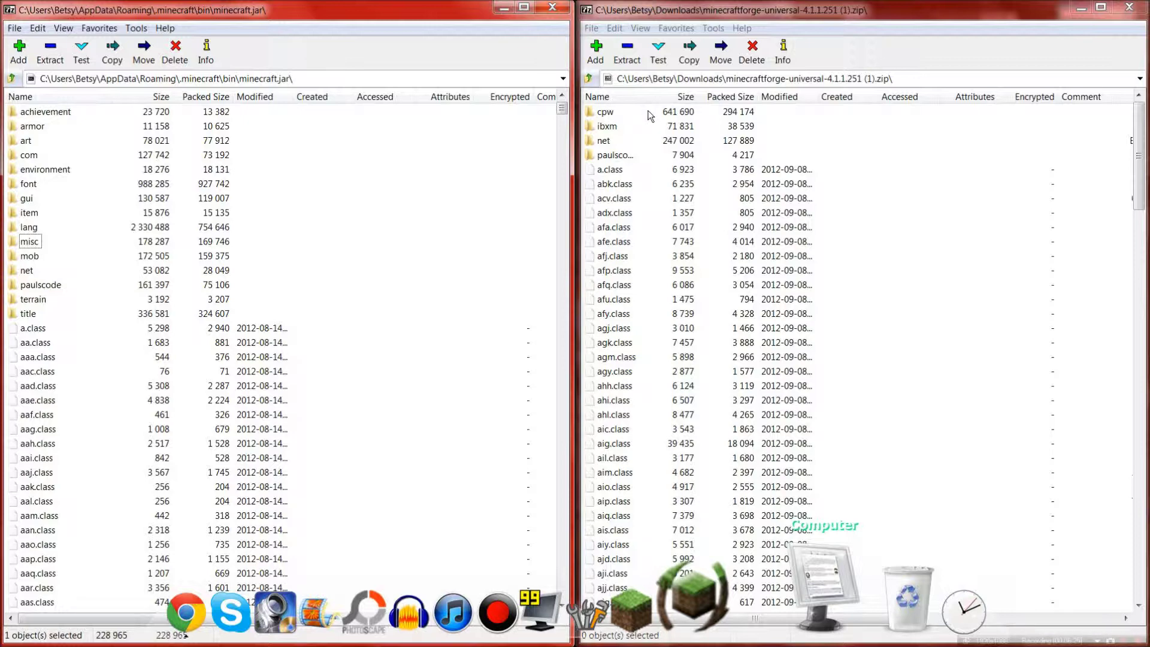
# Copy all folders and files from the Forge archive into minecraft.jar, widening the Forge archive's Name column along the way
pyautogui.moveTo(650, 114); pyautogui.dragTo(638, 603)
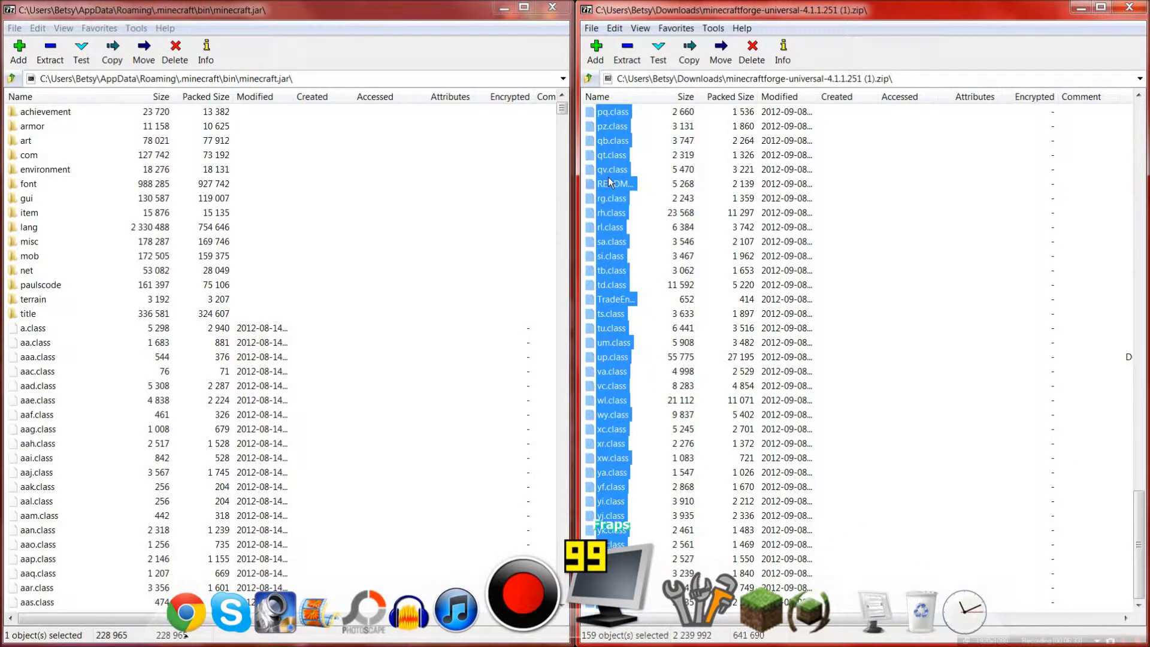
pyautogui.scroll(9, 610, 181)
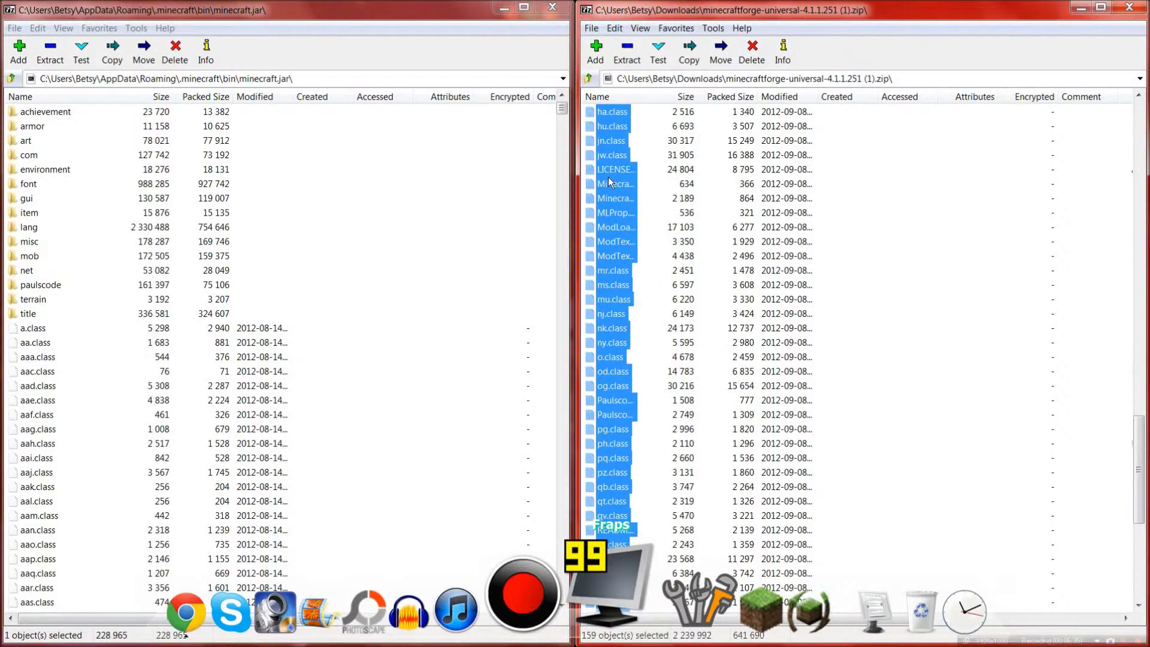
pyautogui.scroll(8, 617, 219)
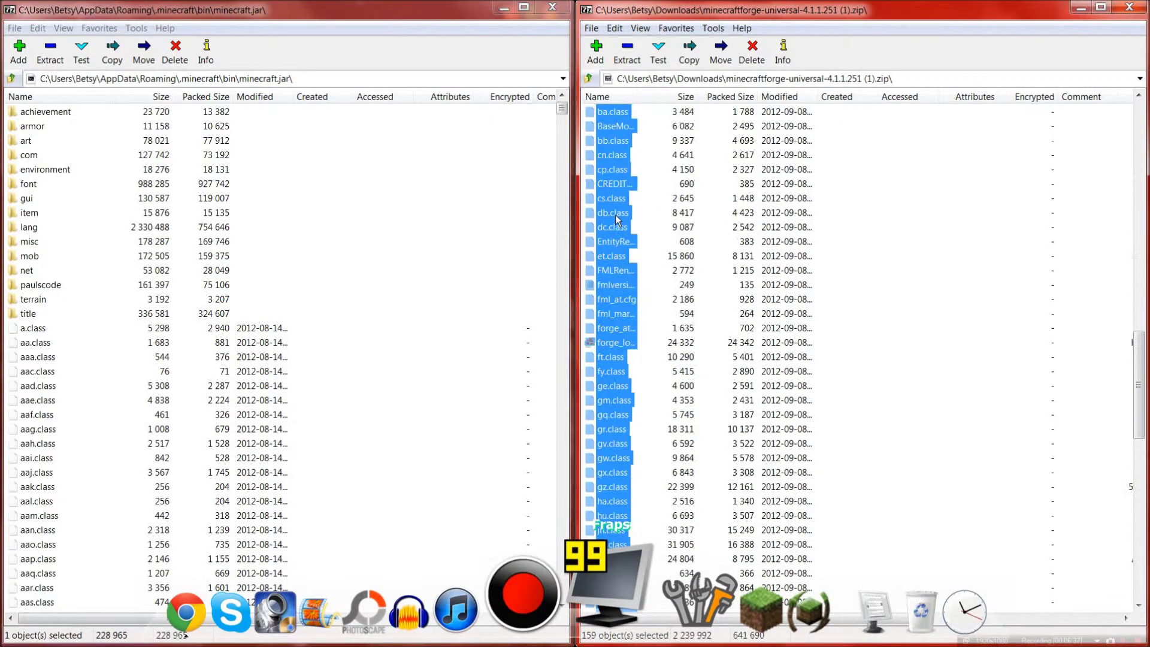
pyautogui.scroll(3, 617, 220)
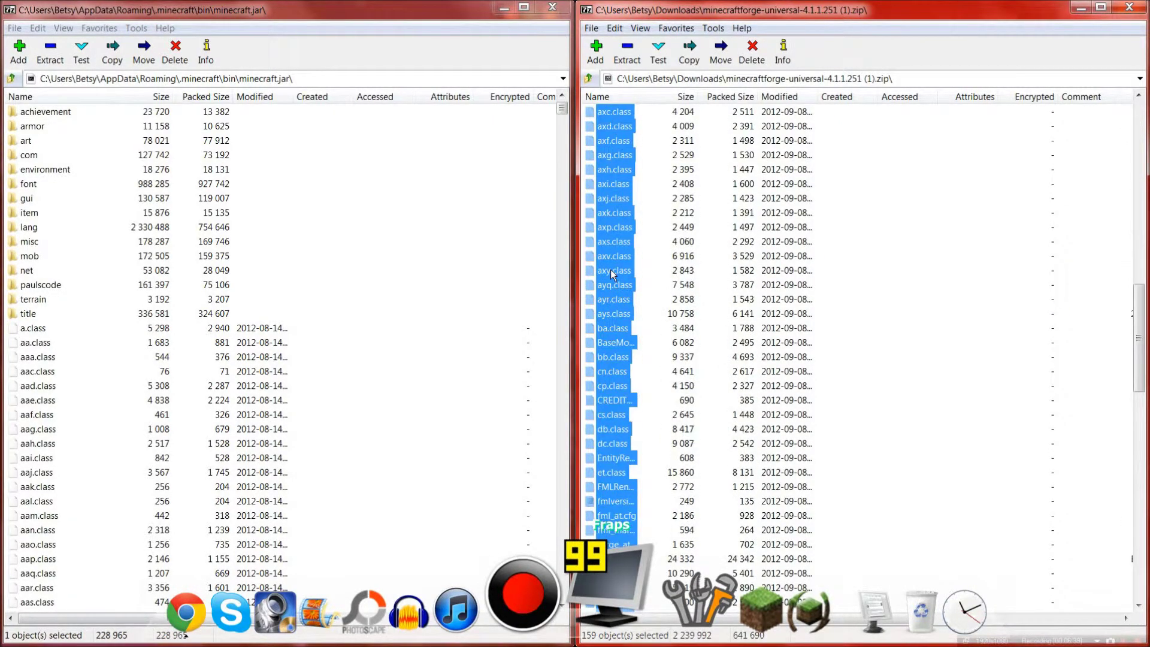
pyautogui.scroll(5, 620, 323)
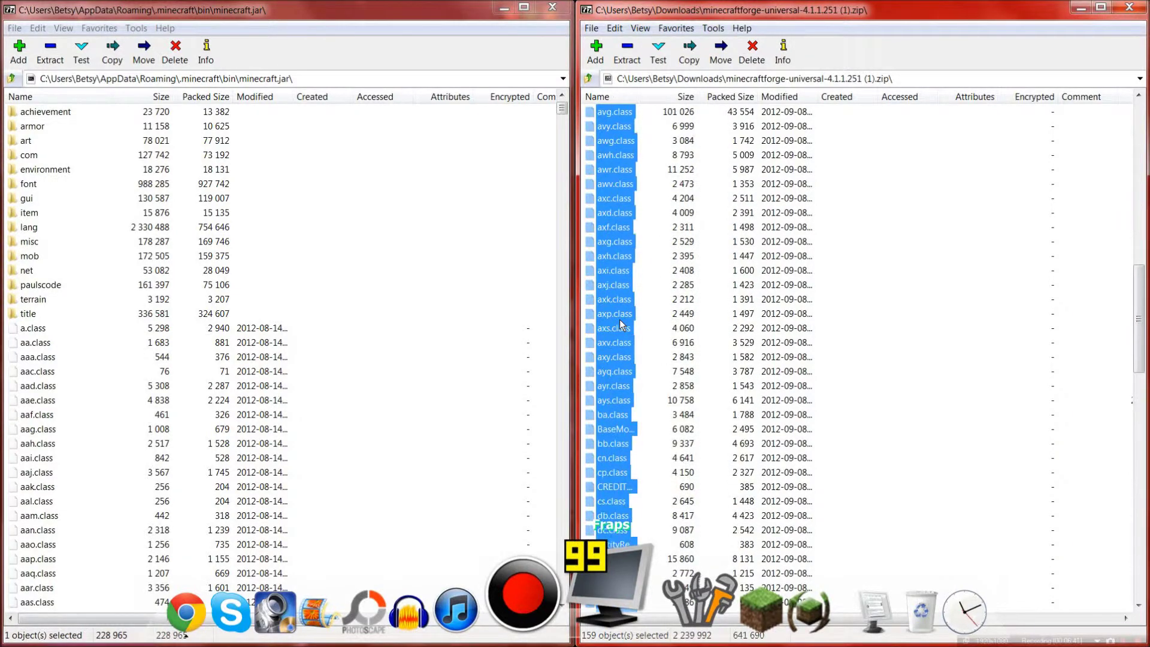
pyautogui.scroll(3, 622, 325)
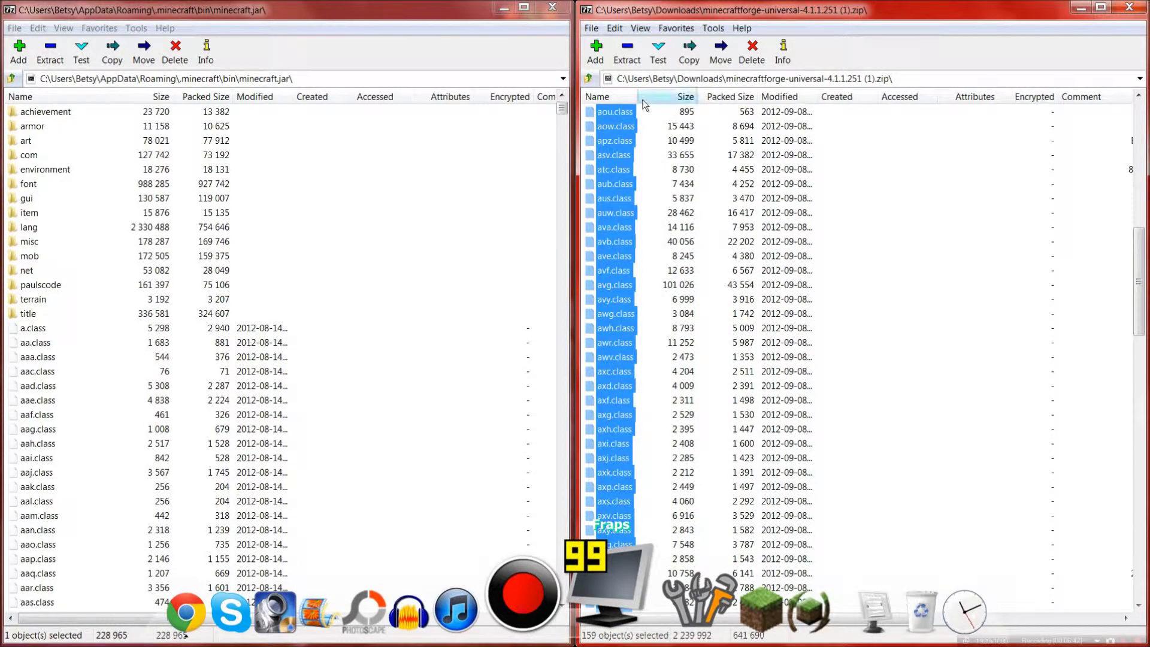
pyautogui.moveTo(637, 97); pyautogui.dragTo(701, 97)
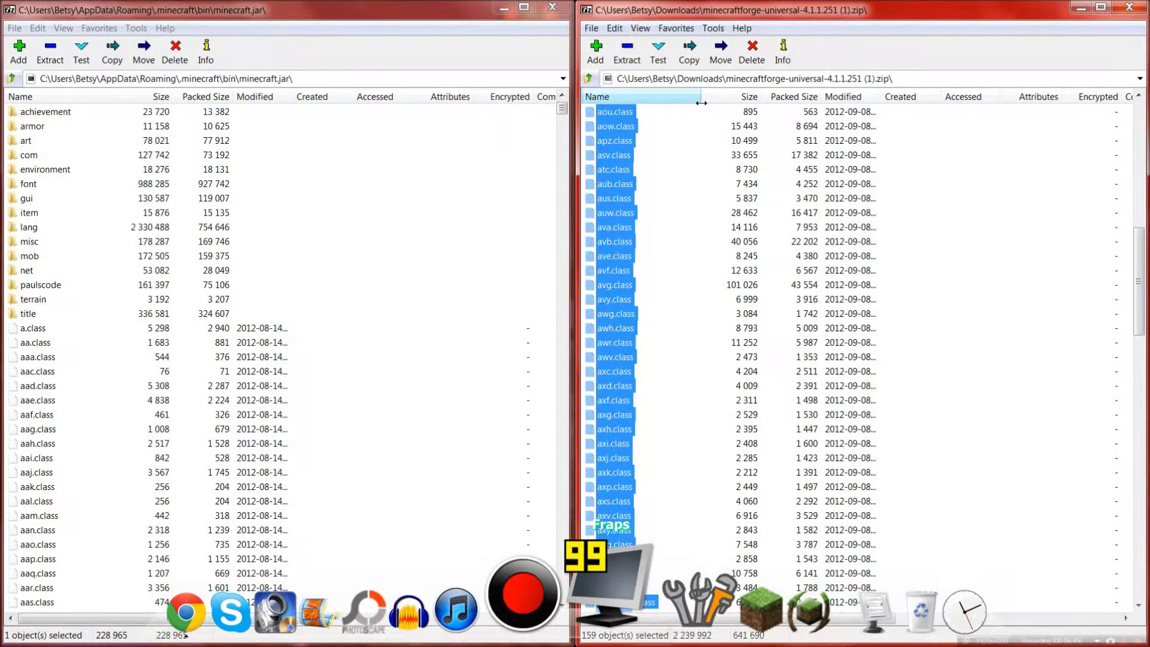
pyautogui.scroll(-8, 642, 245)
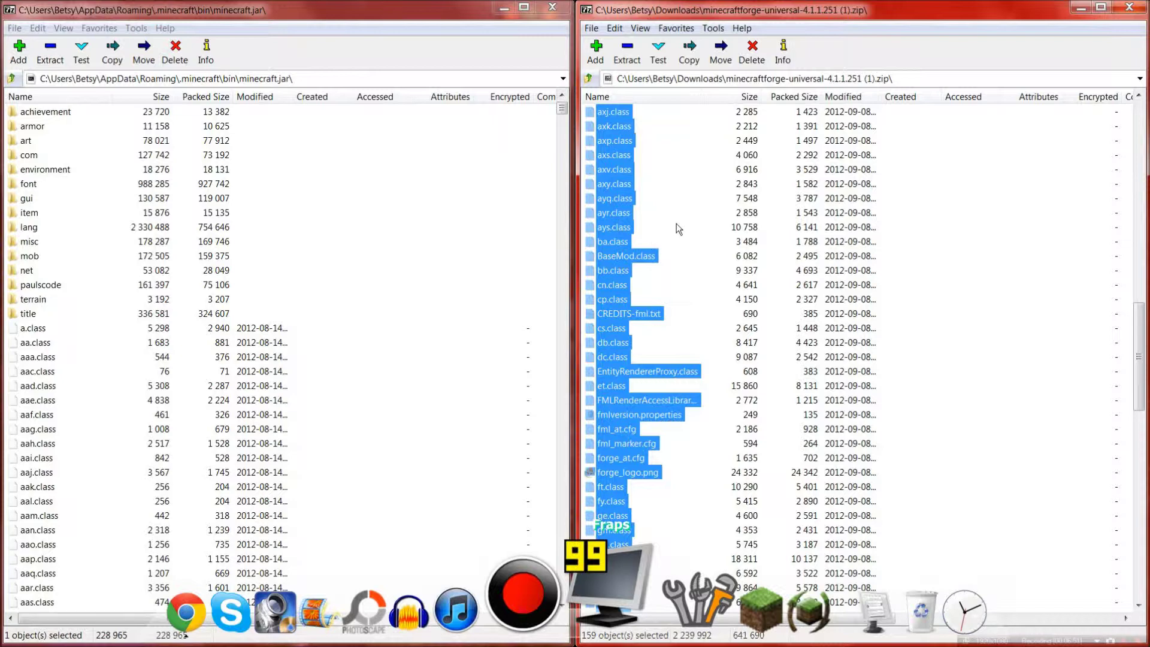
pyautogui.scroll(20, 679, 229)
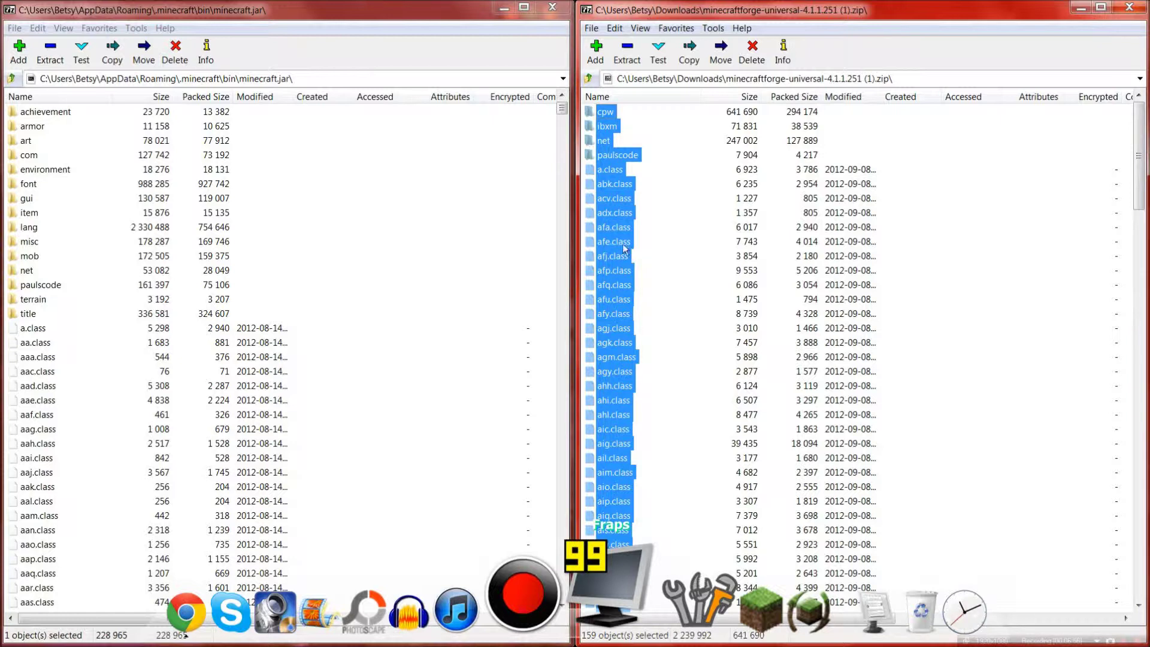
pyautogui.moveTo(628, 243); pyautogui.dragTo(227, 473)
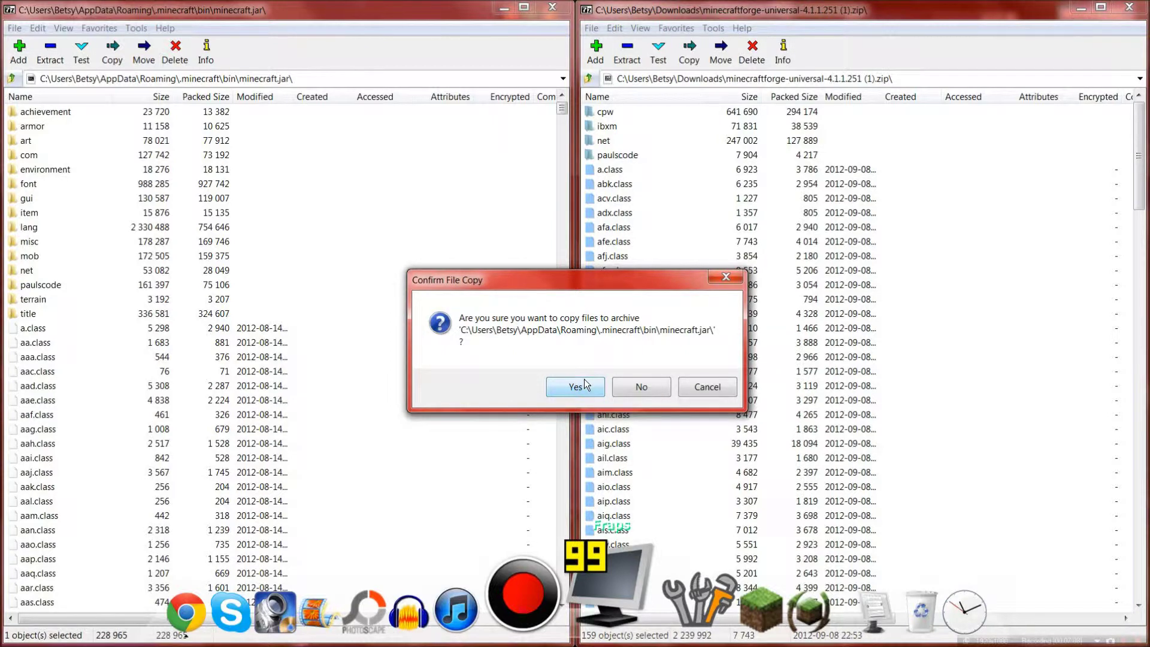
pyautogui.click(586, 382)
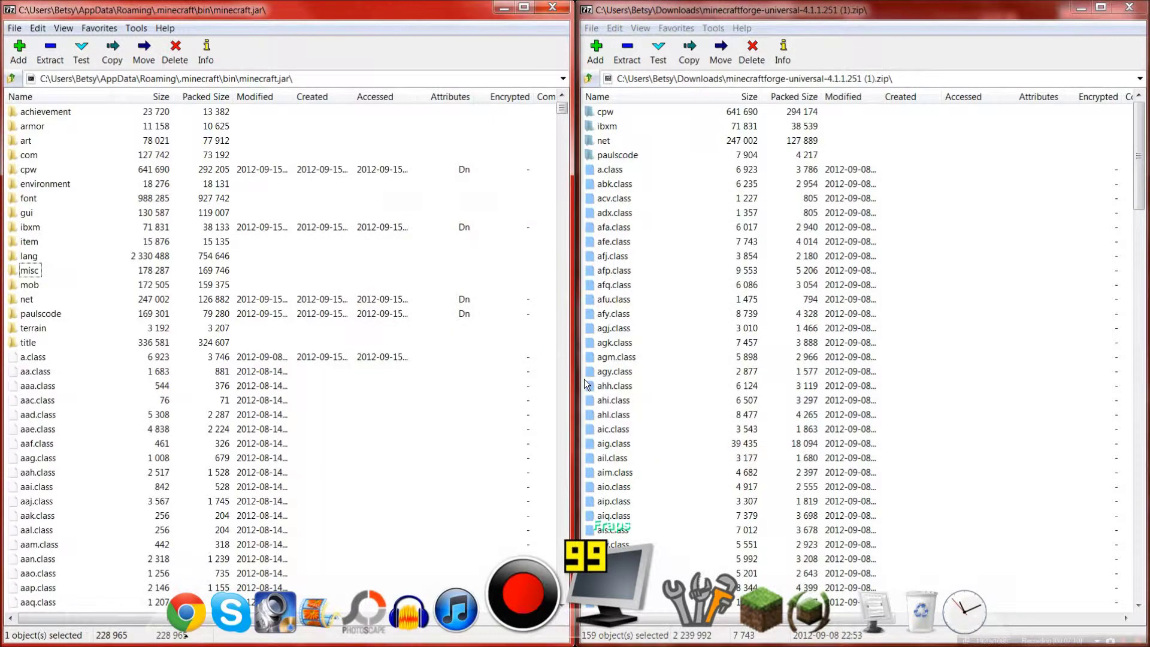
pyautogui.click(587, 243)
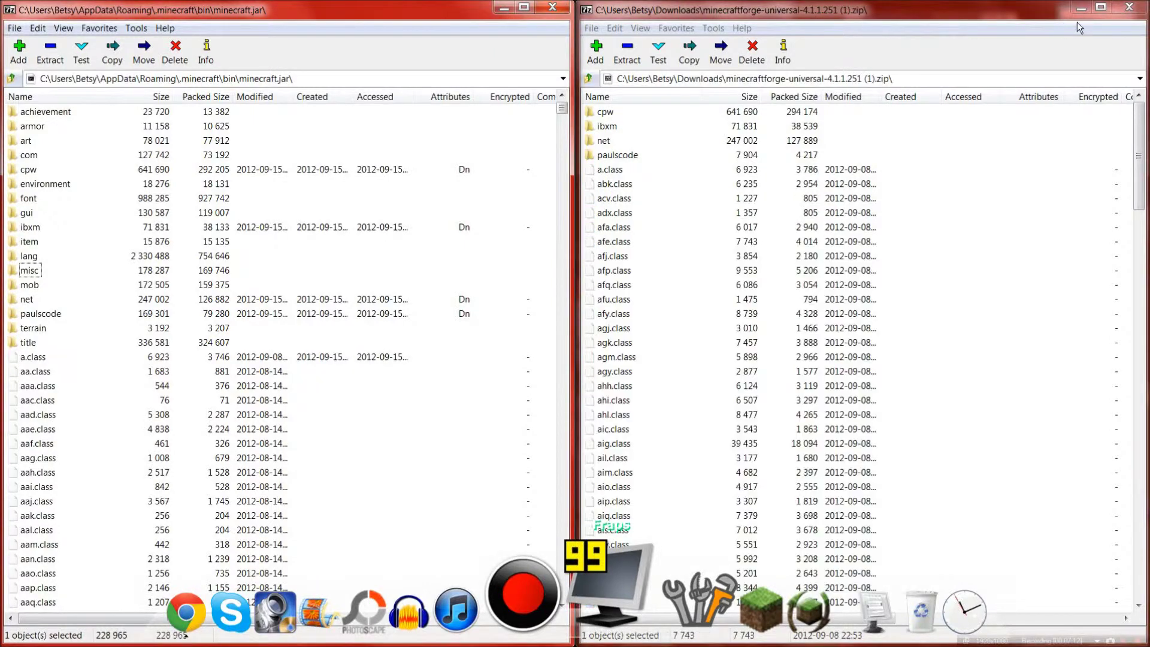
# Close the Forge and minecraft.jar archives and go back from the bin folder to the .minecraft folder
pyautogui.click(1118, 11)
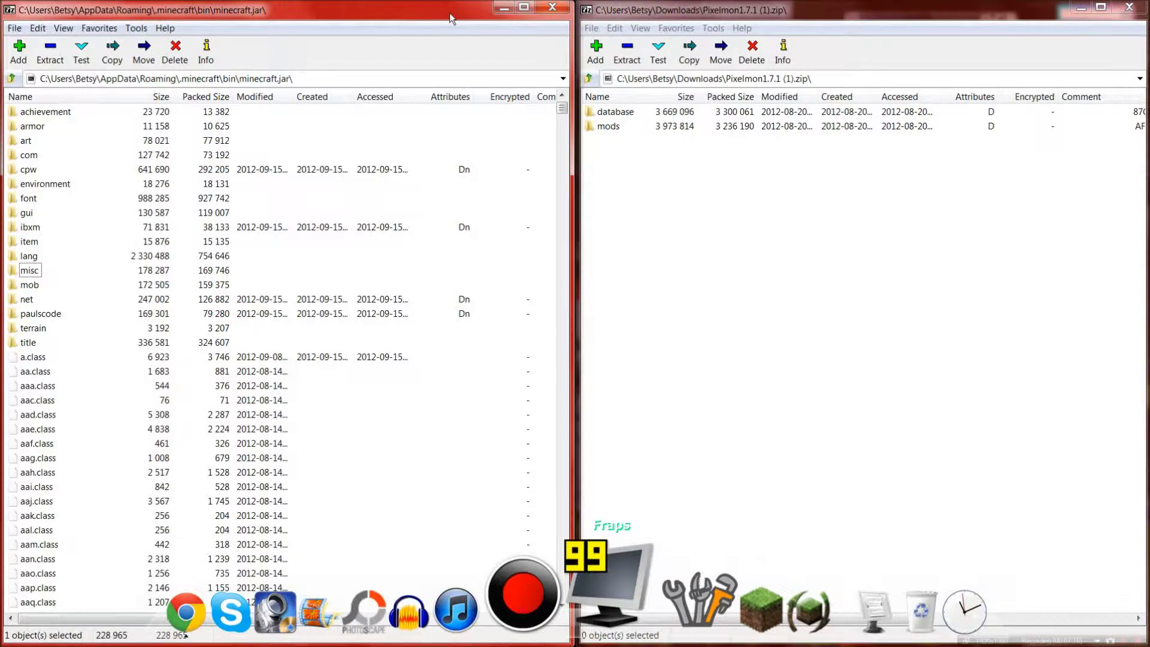
pyautogui.click(552, 6)
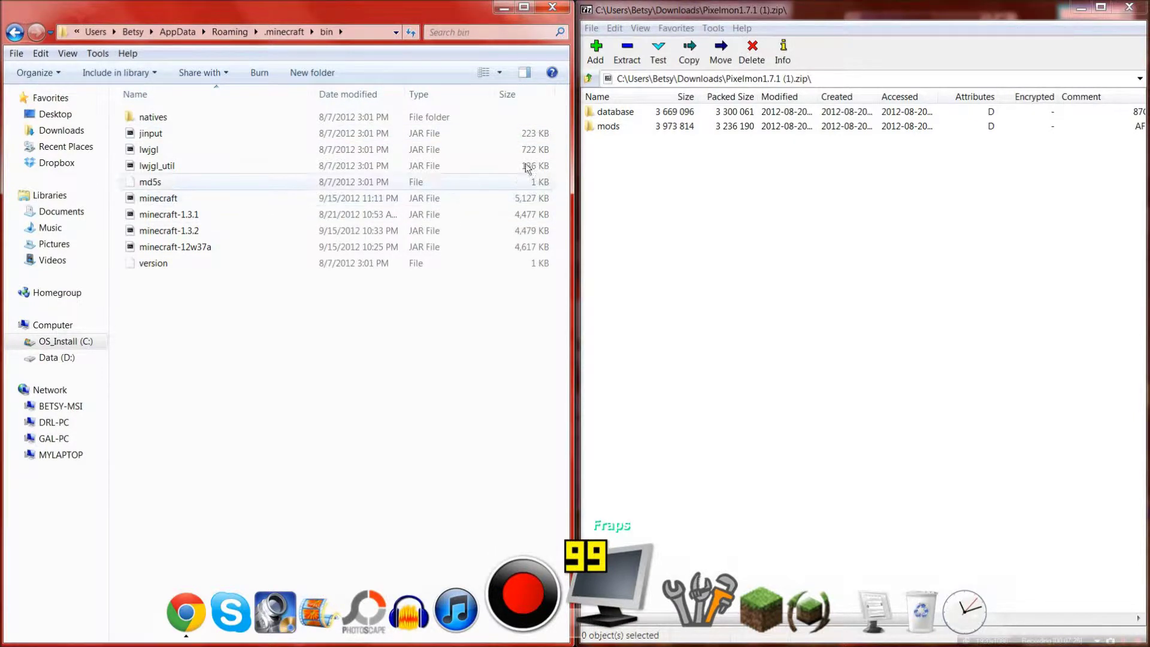
pyautogui.click(649, 13)
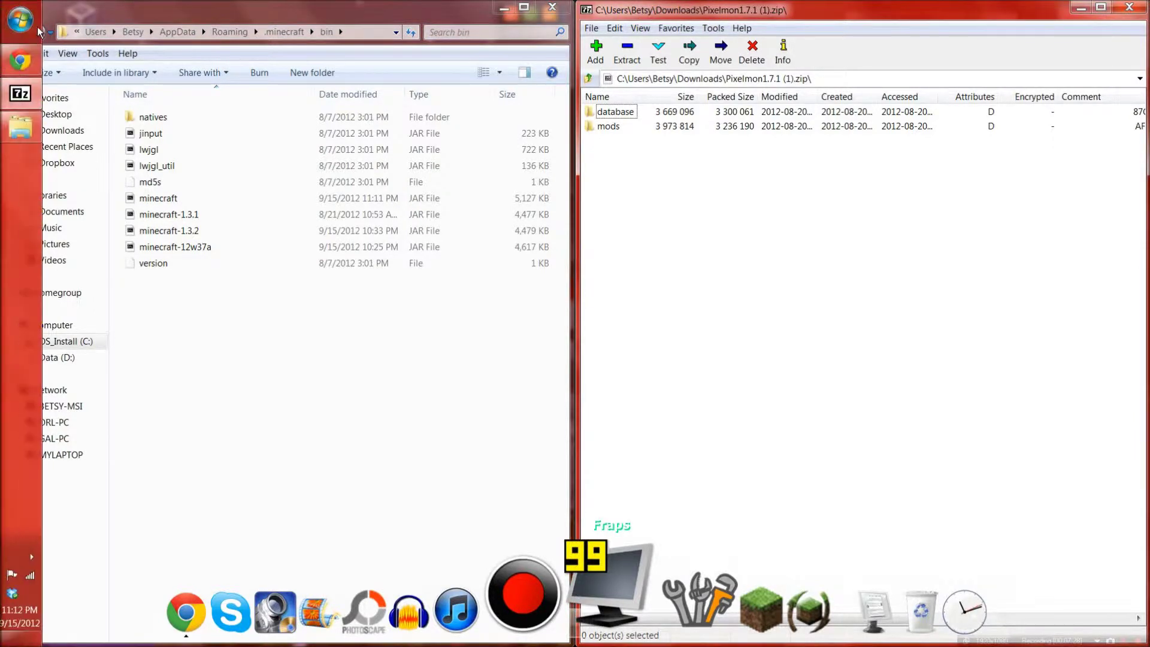
pyautogui.click(16, 33)
pyautogui.click(15, 33)
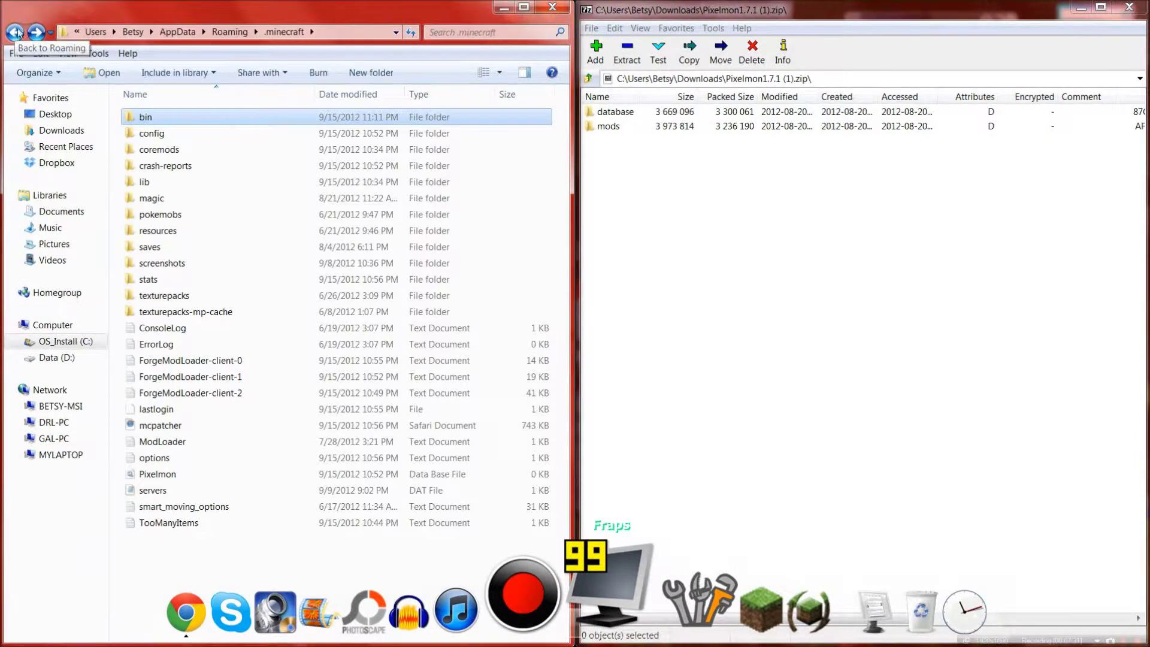
# Copy the database and mods folders from the Pixelmon1.7.1 archive into the .minecraft folder
pyautogui.click(556, 154)
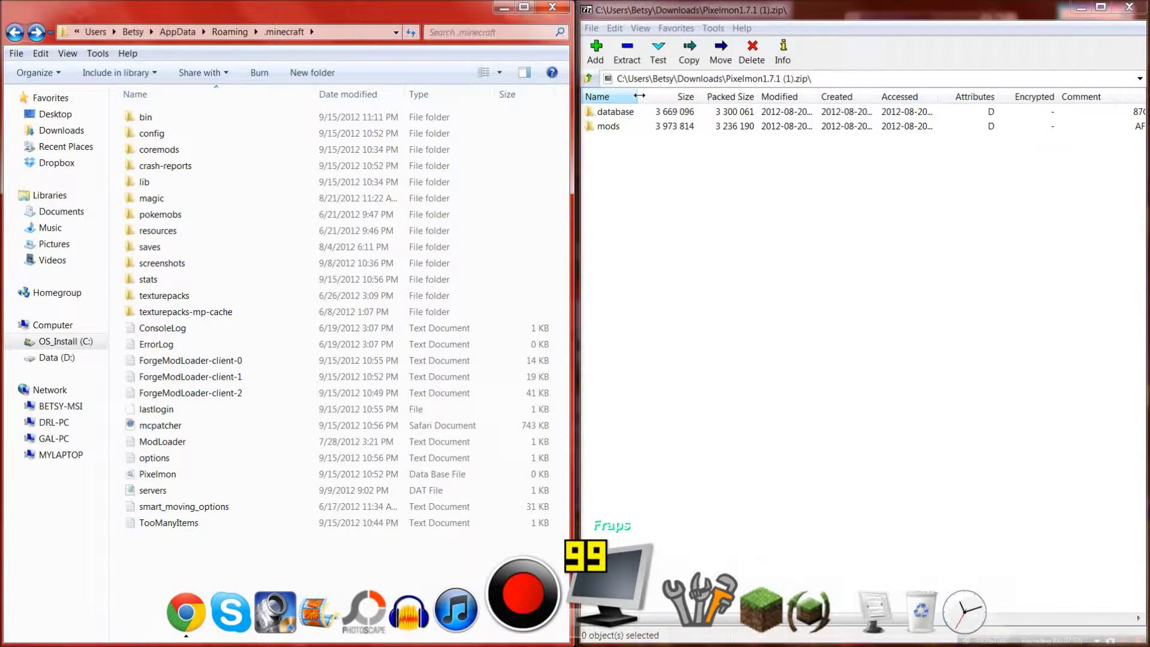
pyautogui.moveTo(619, 170); pyautogui.dragTo(609, 114)
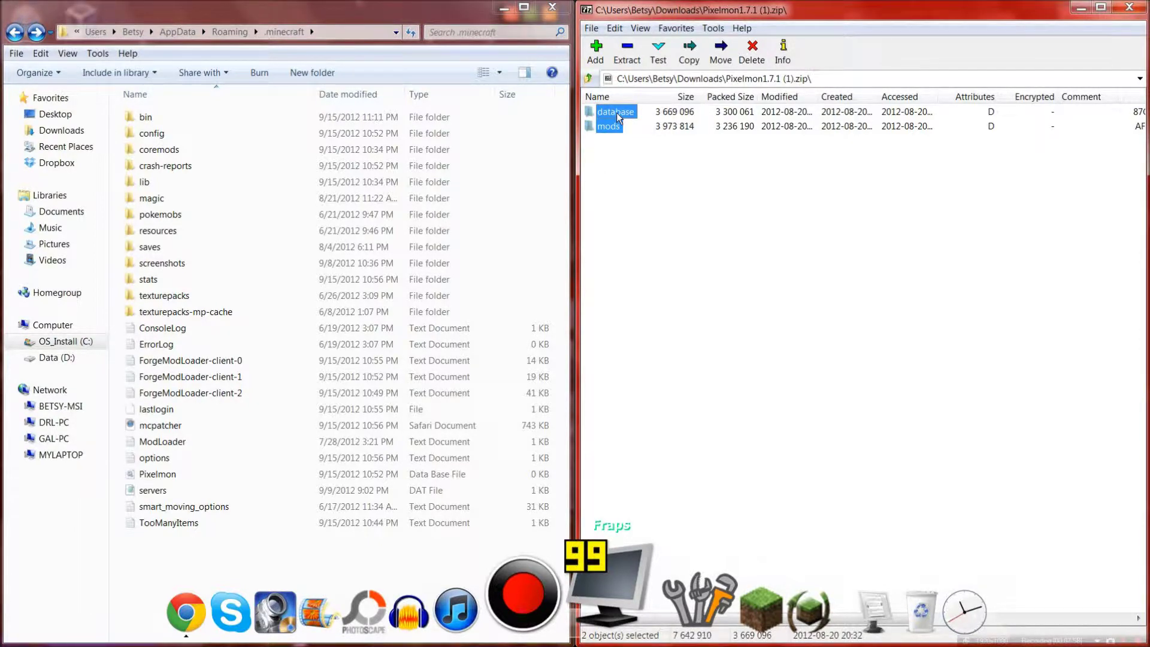
pyautogui.moveTo(624, 115); pyautogui.dragTo(144, 545)
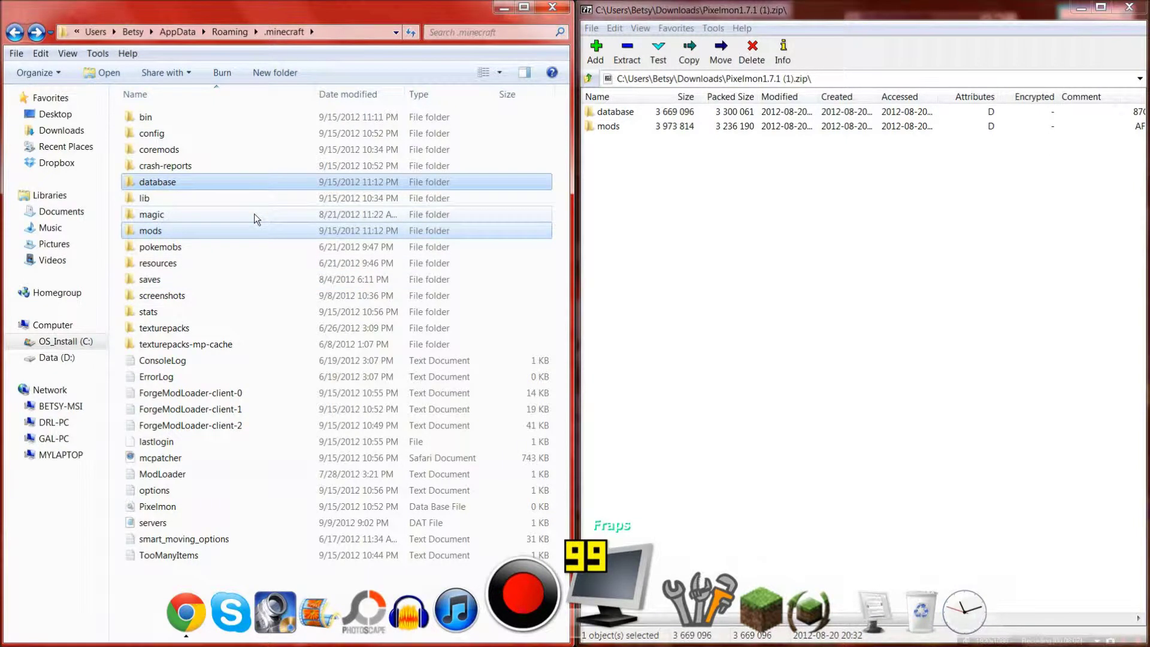
# Check the contents of the mods folder and its Pixelmon1.7.1 ZIP file, and return to the .minecraft folder
pyautogui.doubleClick(237, 230)
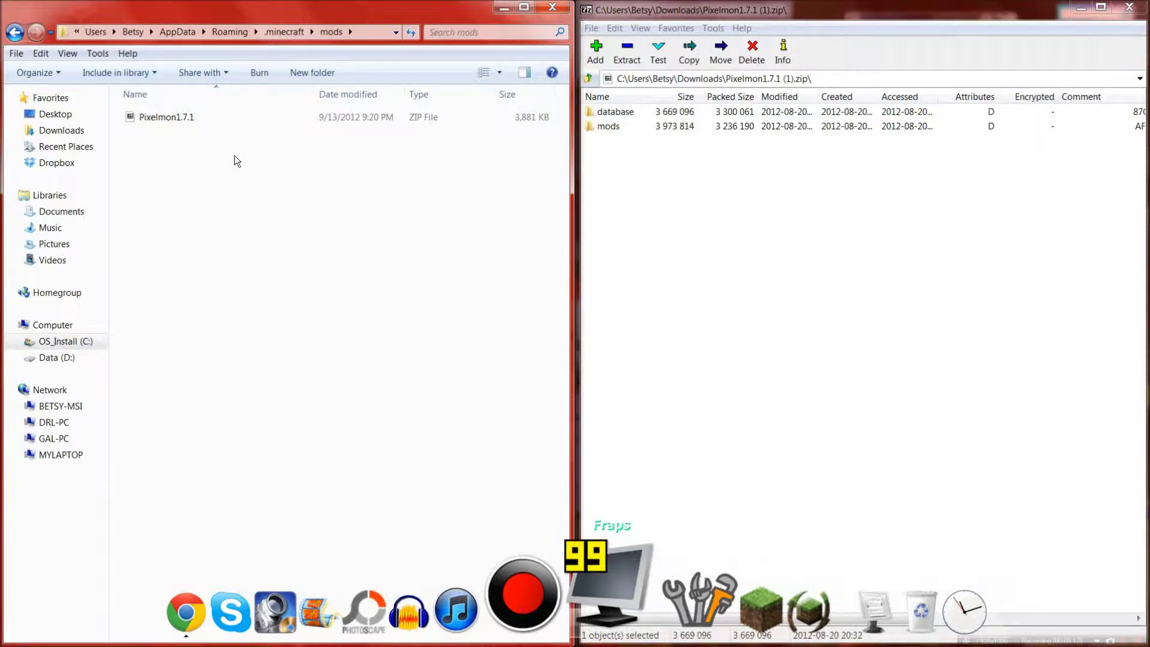
pyautogui.doubleClick(235, 124)
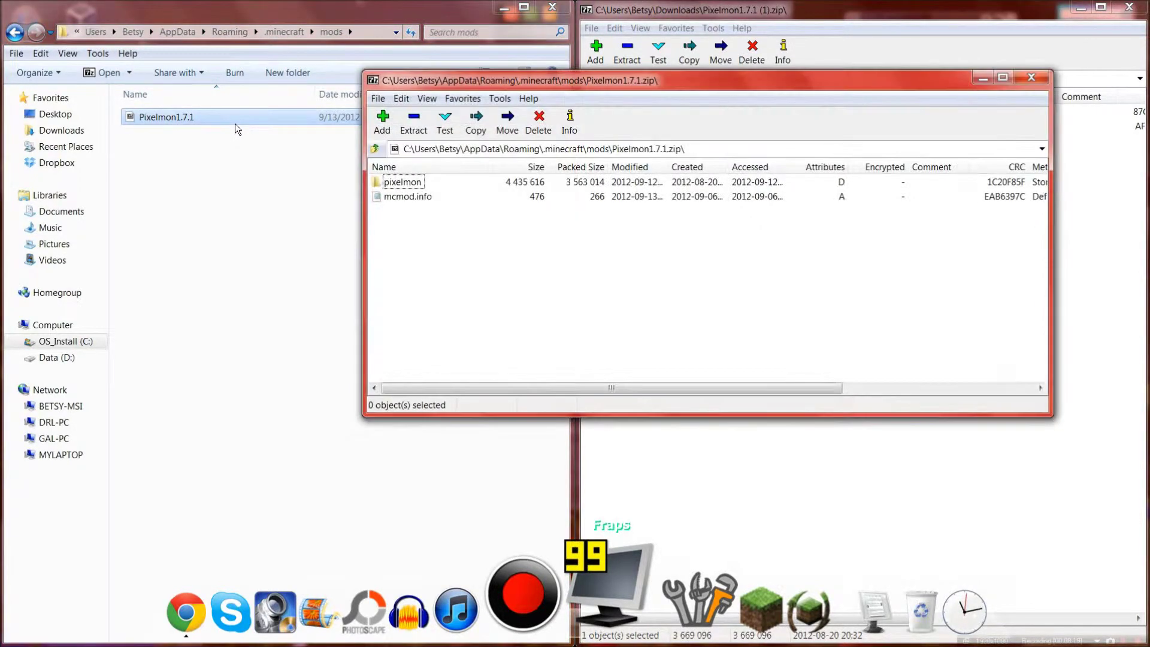
pyautogui.click(1029, 81)
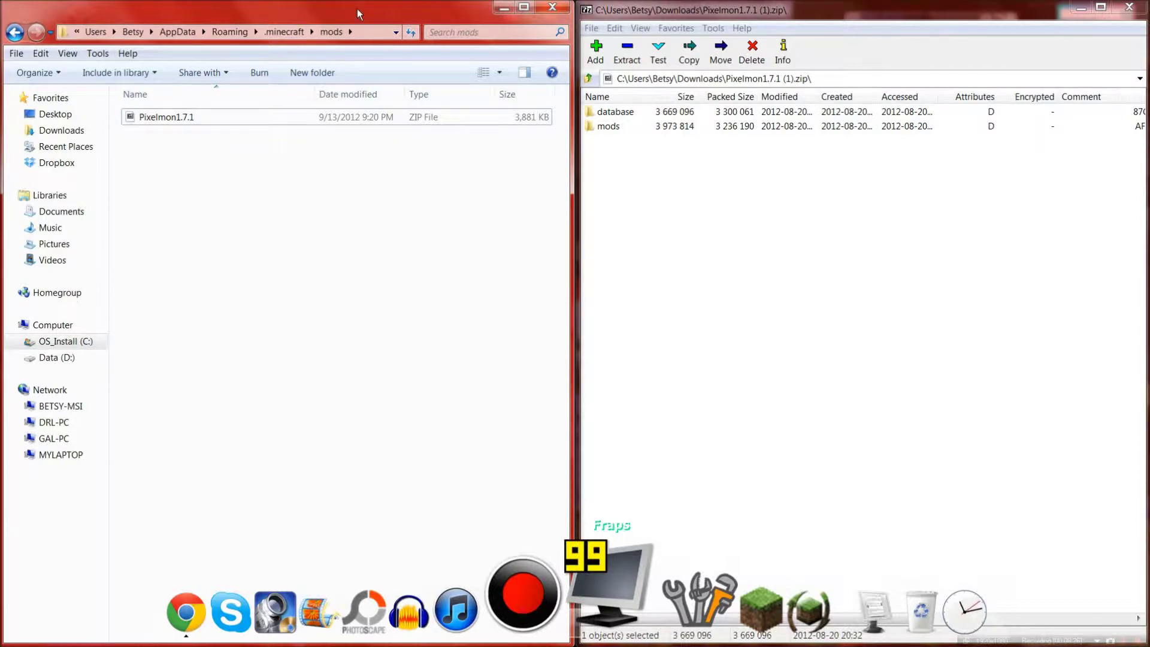
pyautogui.click(15, 32)
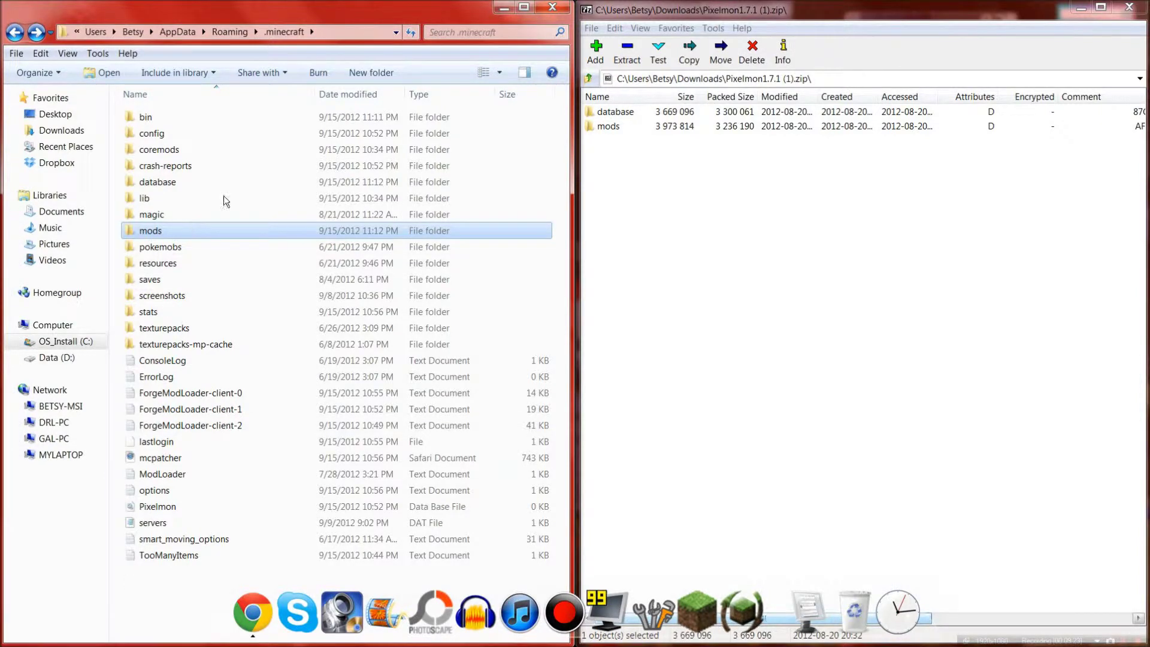
# Close the .minecraft folder and Pixelmon archive windows, and start Minecraft by logging in with the saved account in Magic Launcher
pyautogui.click(546, 11)
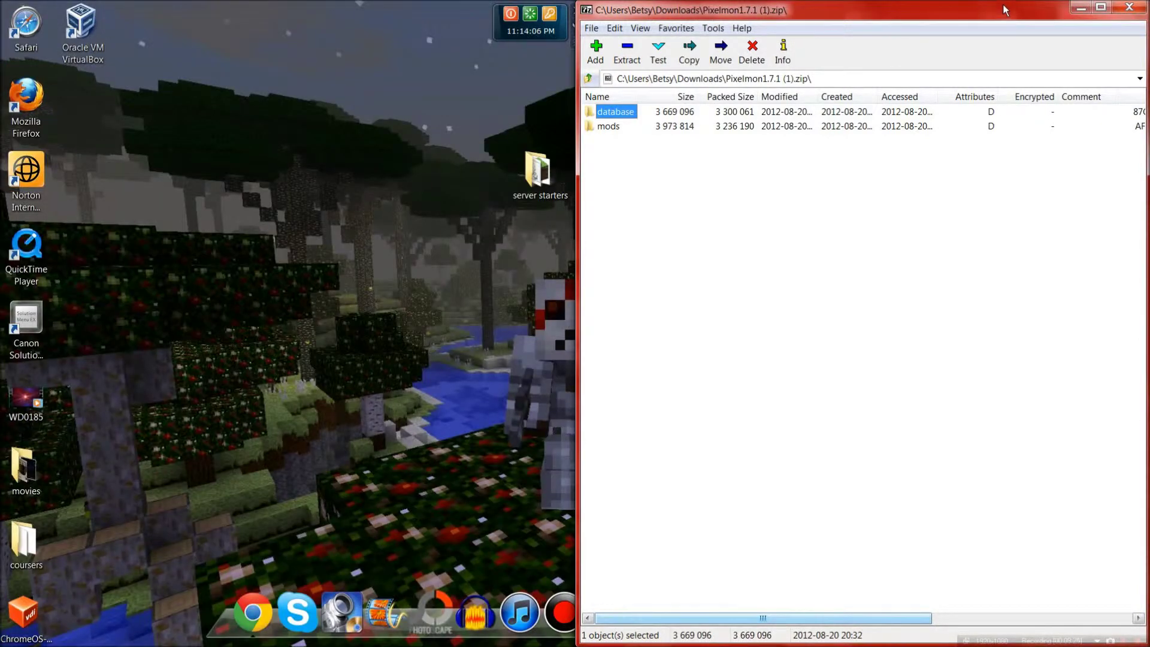
pyautogui.click(1129, 7)
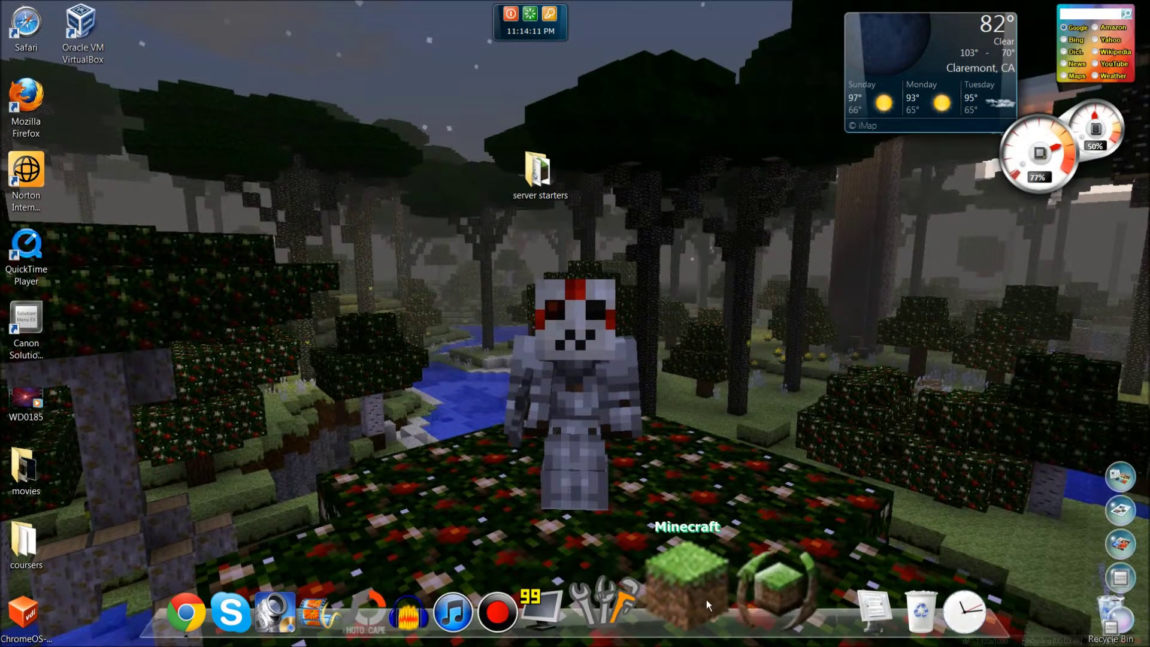
pyautogui.click(706, 599)
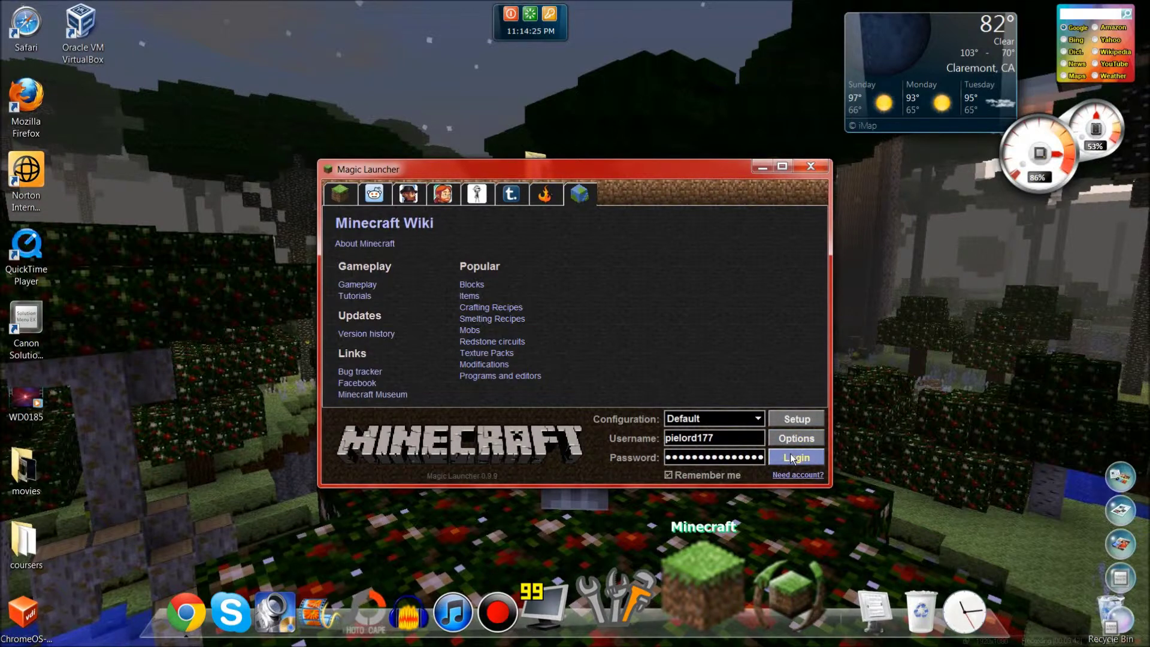
pyautogui.click(792, 458)
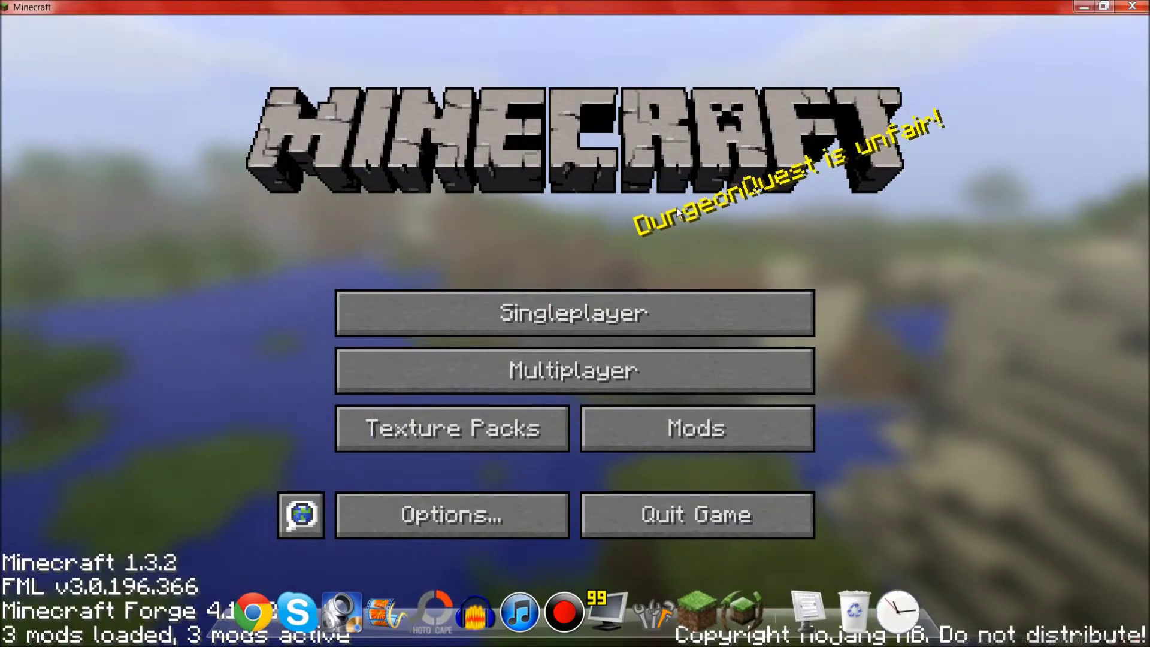
# Open the singleplayer world list and start creating a new world
pyautogui.click(656, 307)
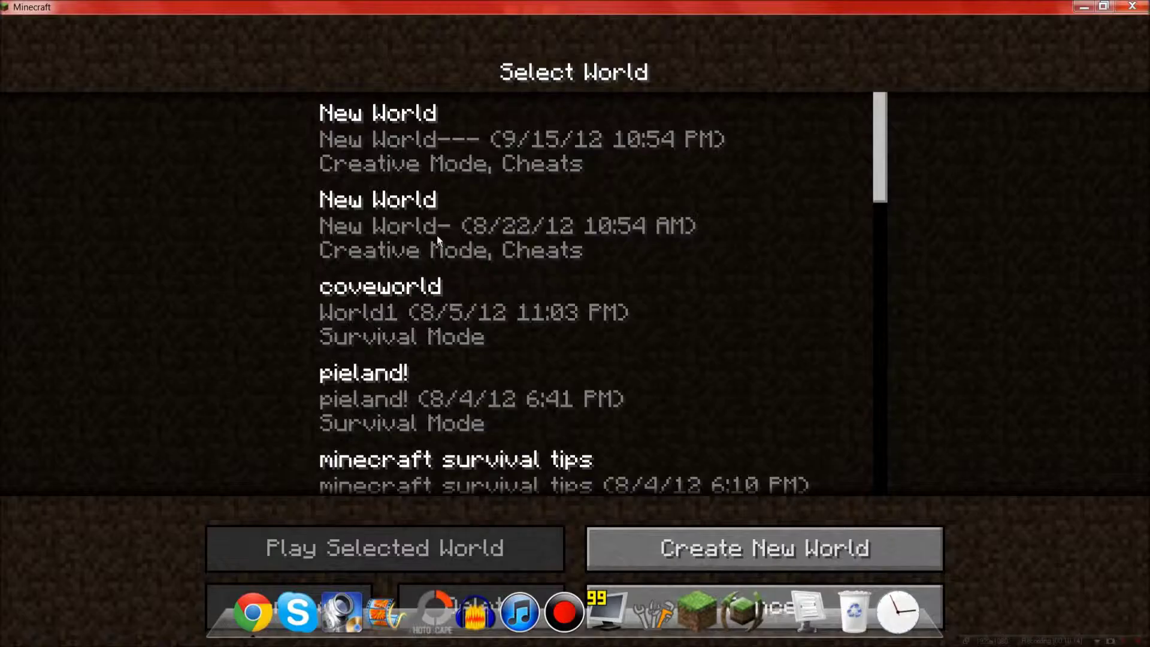
pyautogui.click(436, 142)
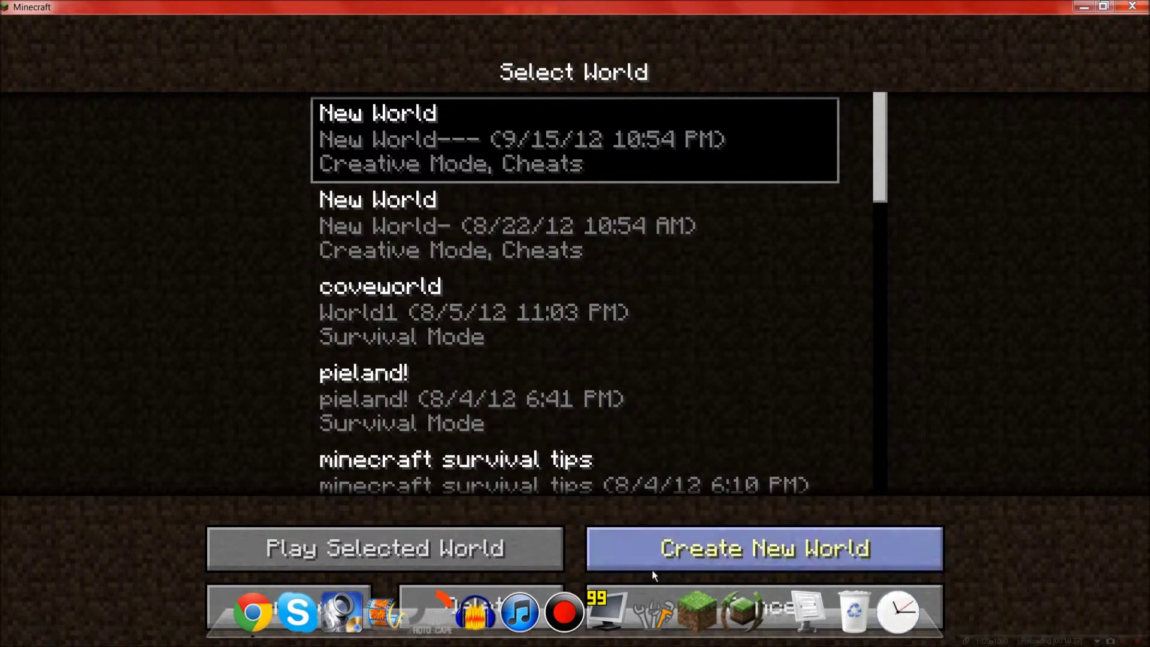
pyautogui.click(683, 556)
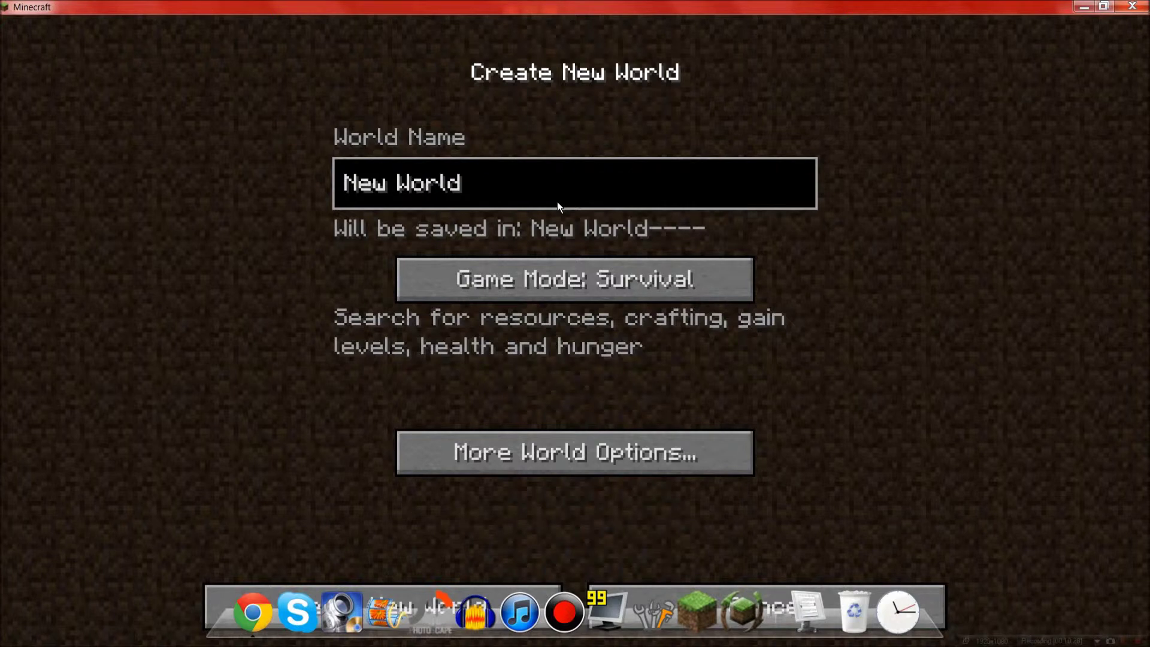
# Clear the default name of the new world
pyautogui.press('BackSpace')
pyautogui.press('BackSpace')
pyautogui.press('BackSpace')
pyautogui.press('BackSpace')
pyautogui.press('BackSpace')
pyautogui.press('BackSpace')
pyautogui.press('BackSpace')
pyautogui.press('BackSpace')
pyautogui.press('BackSpace')
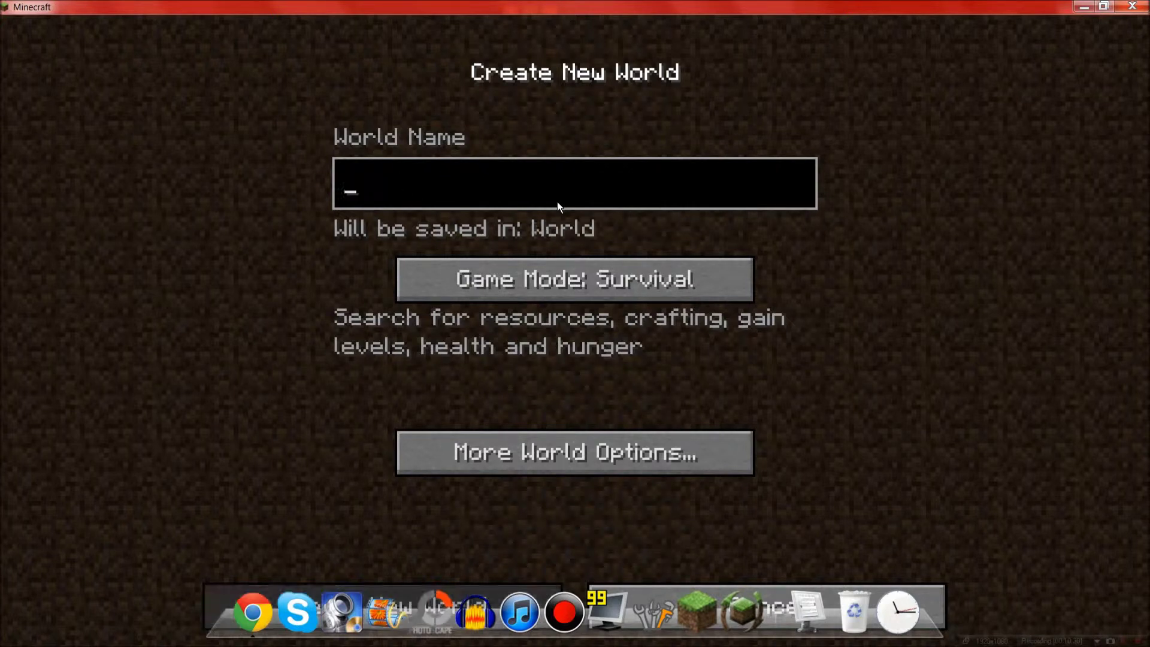